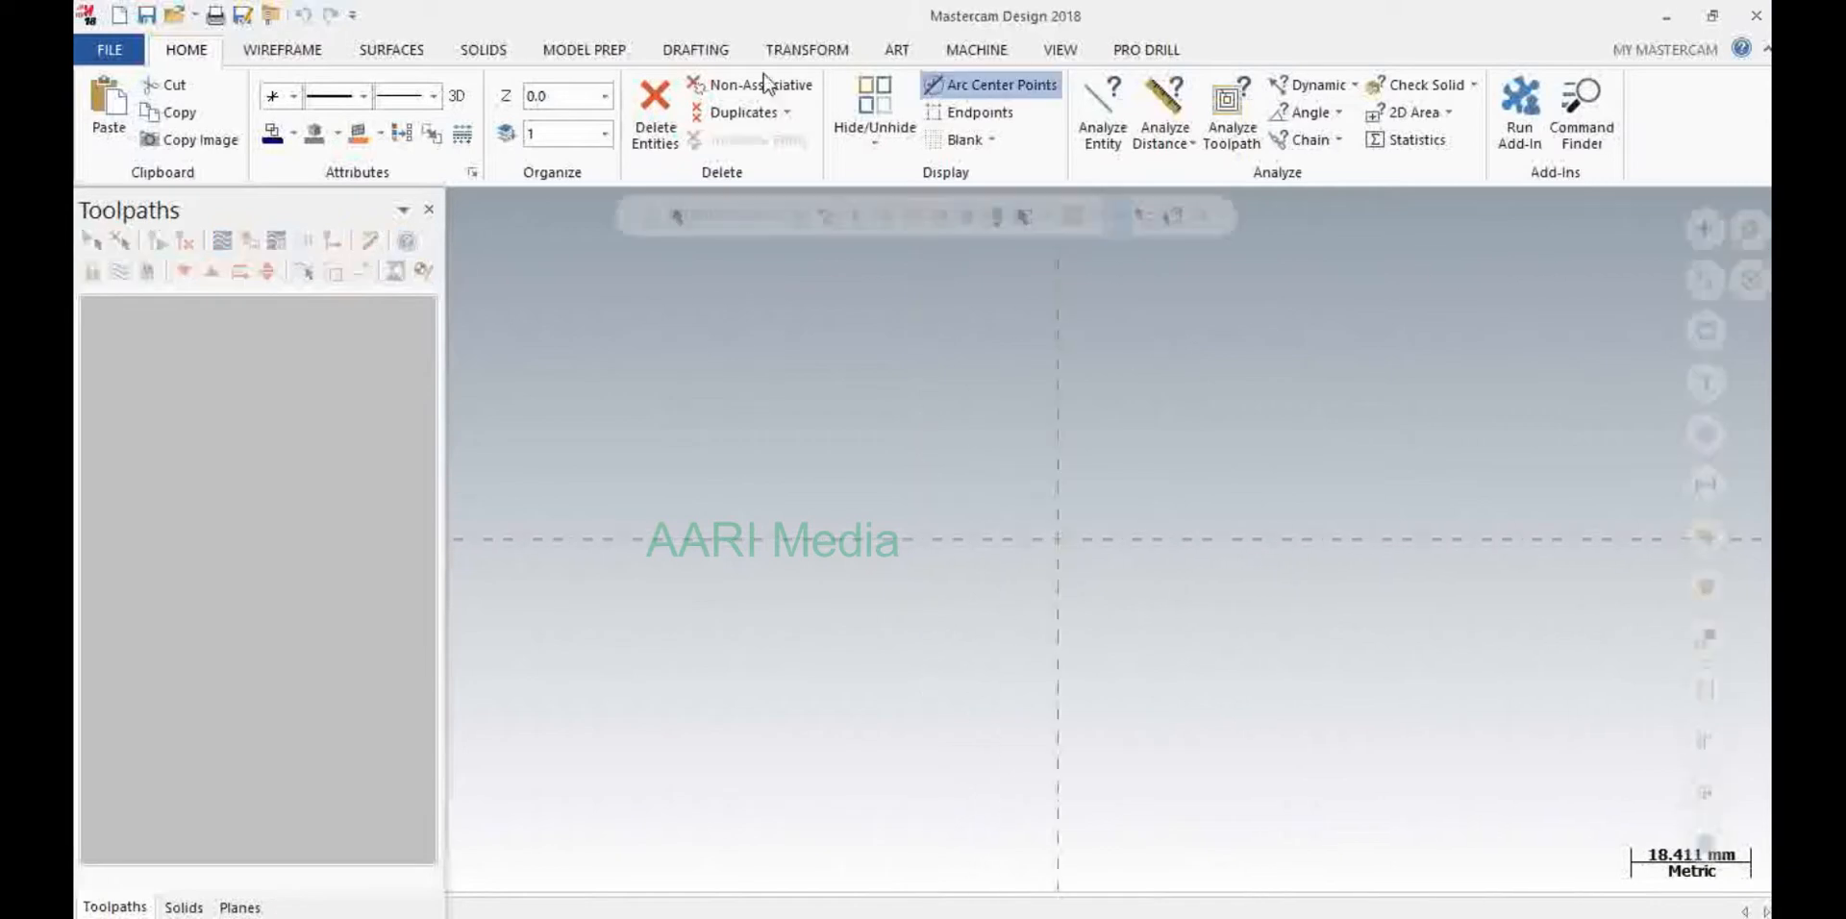
- Draw a rectangular shape 100 mm wide and 75 mm high, with its centre as base point on the origin
click(281, 49)
click(819, 145)
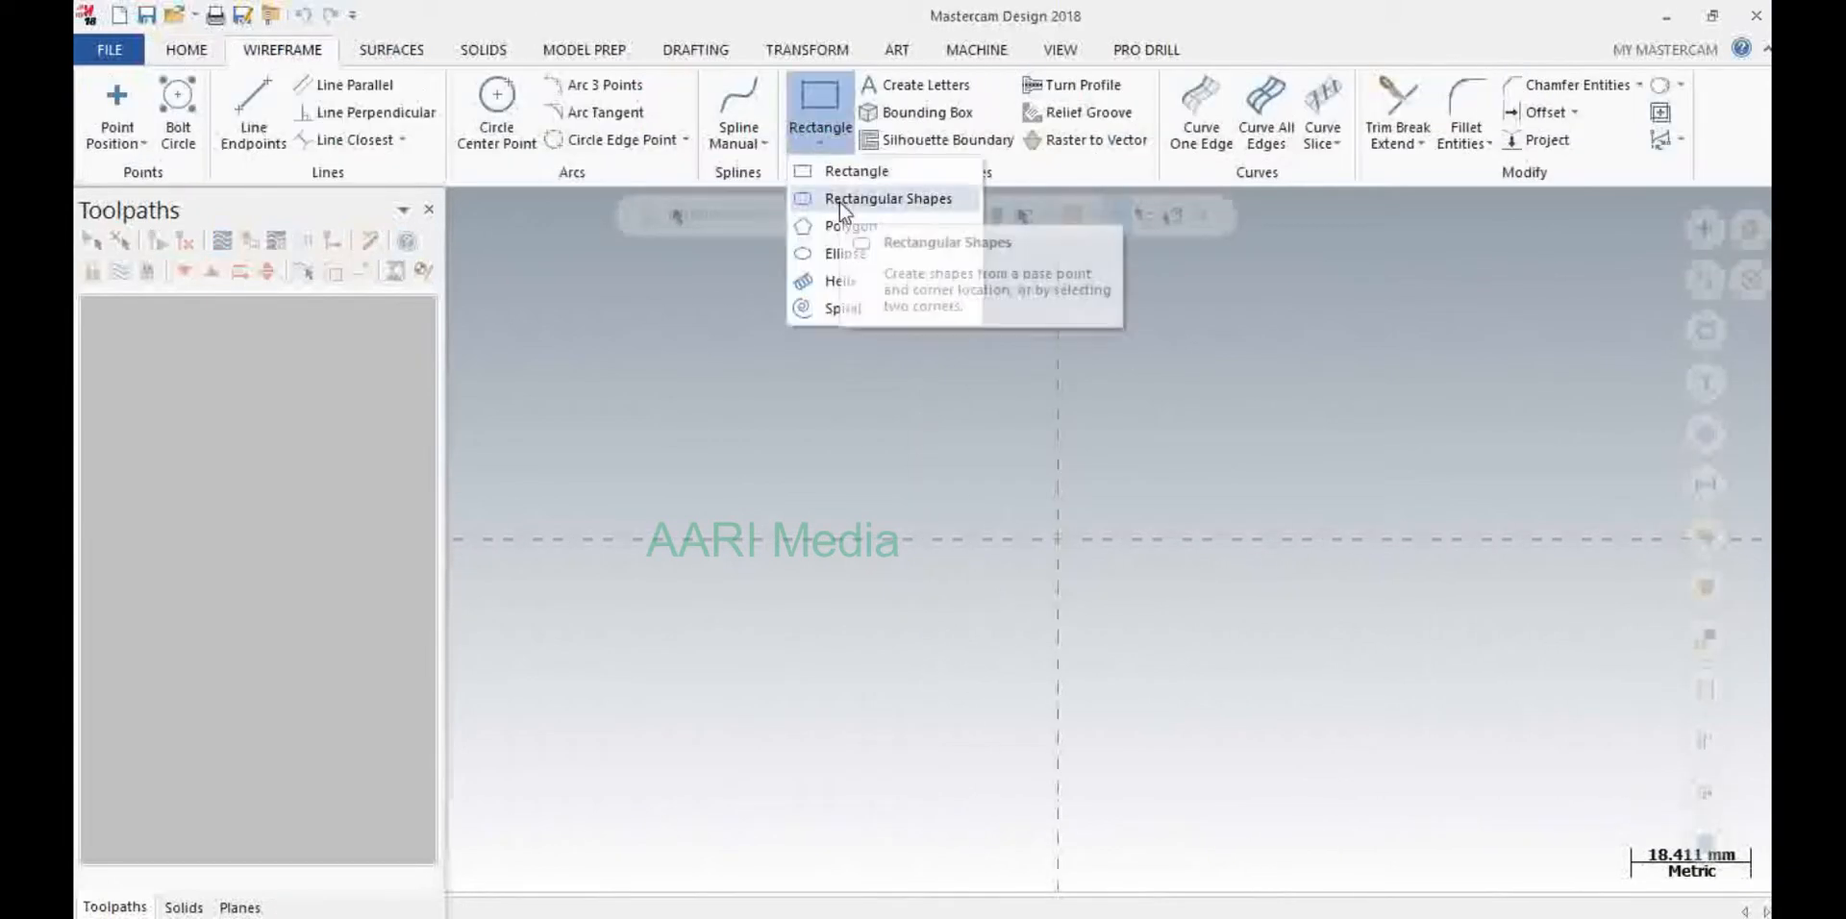
click(835, 184)
click(822, 135)
click(855, 202)
click(248, 672)
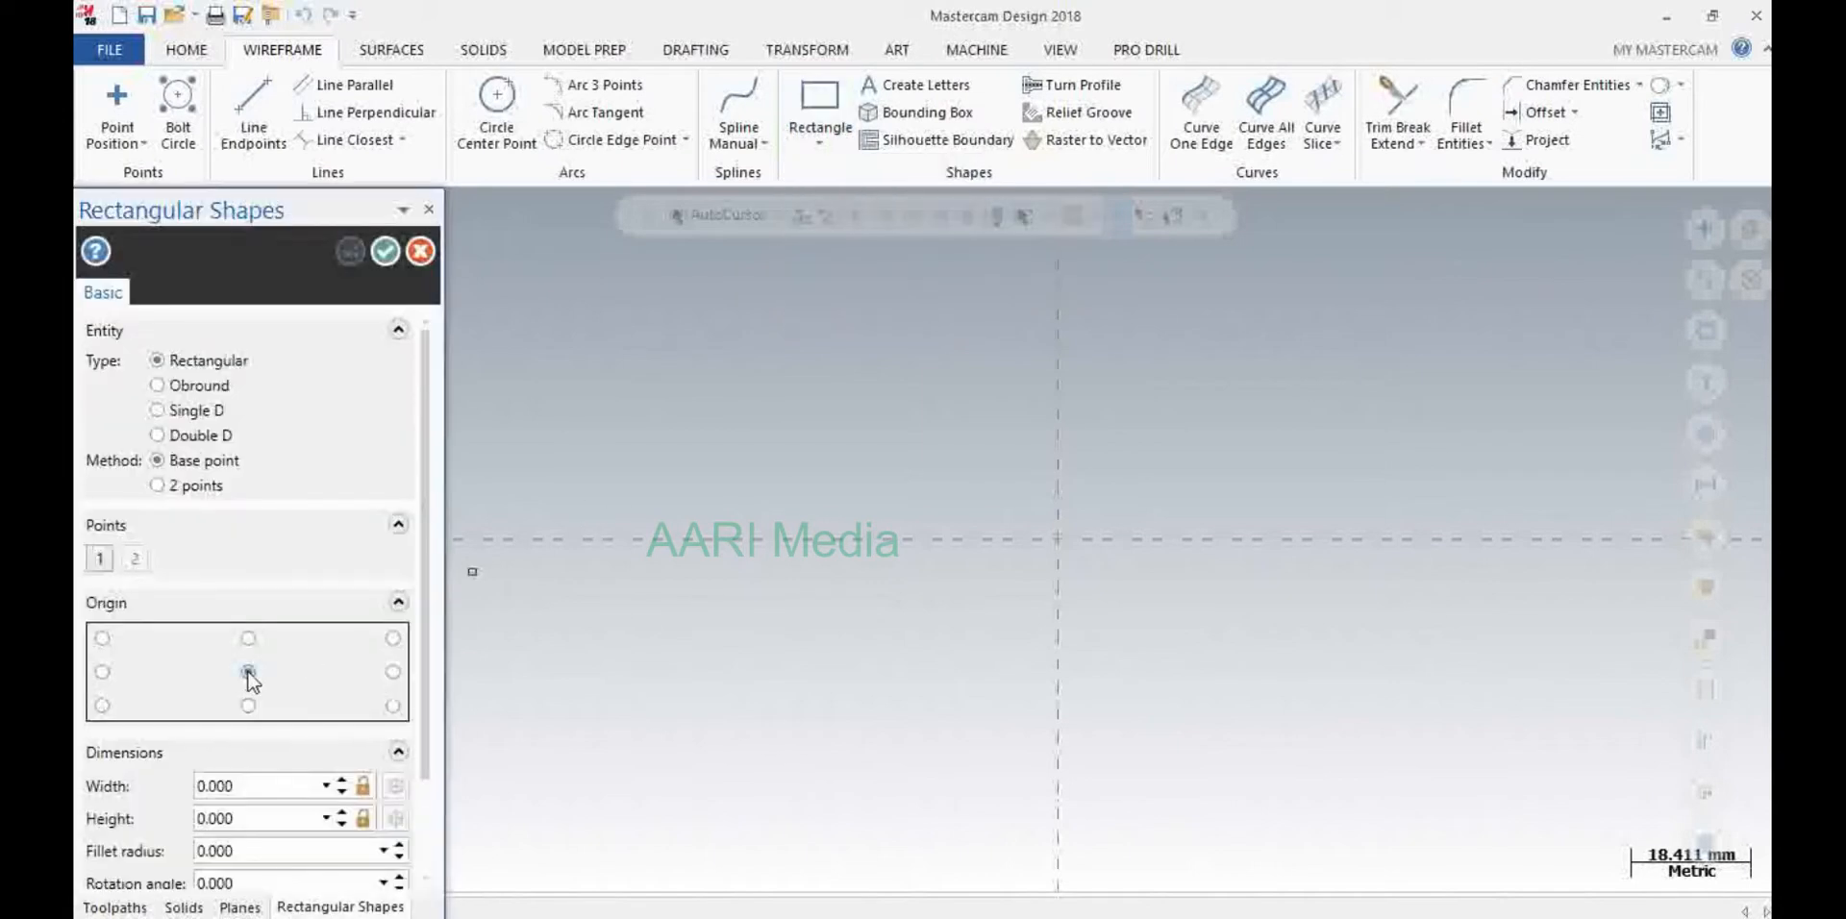
click(1074, 551)
click(1383, 344)
click(275, 820)
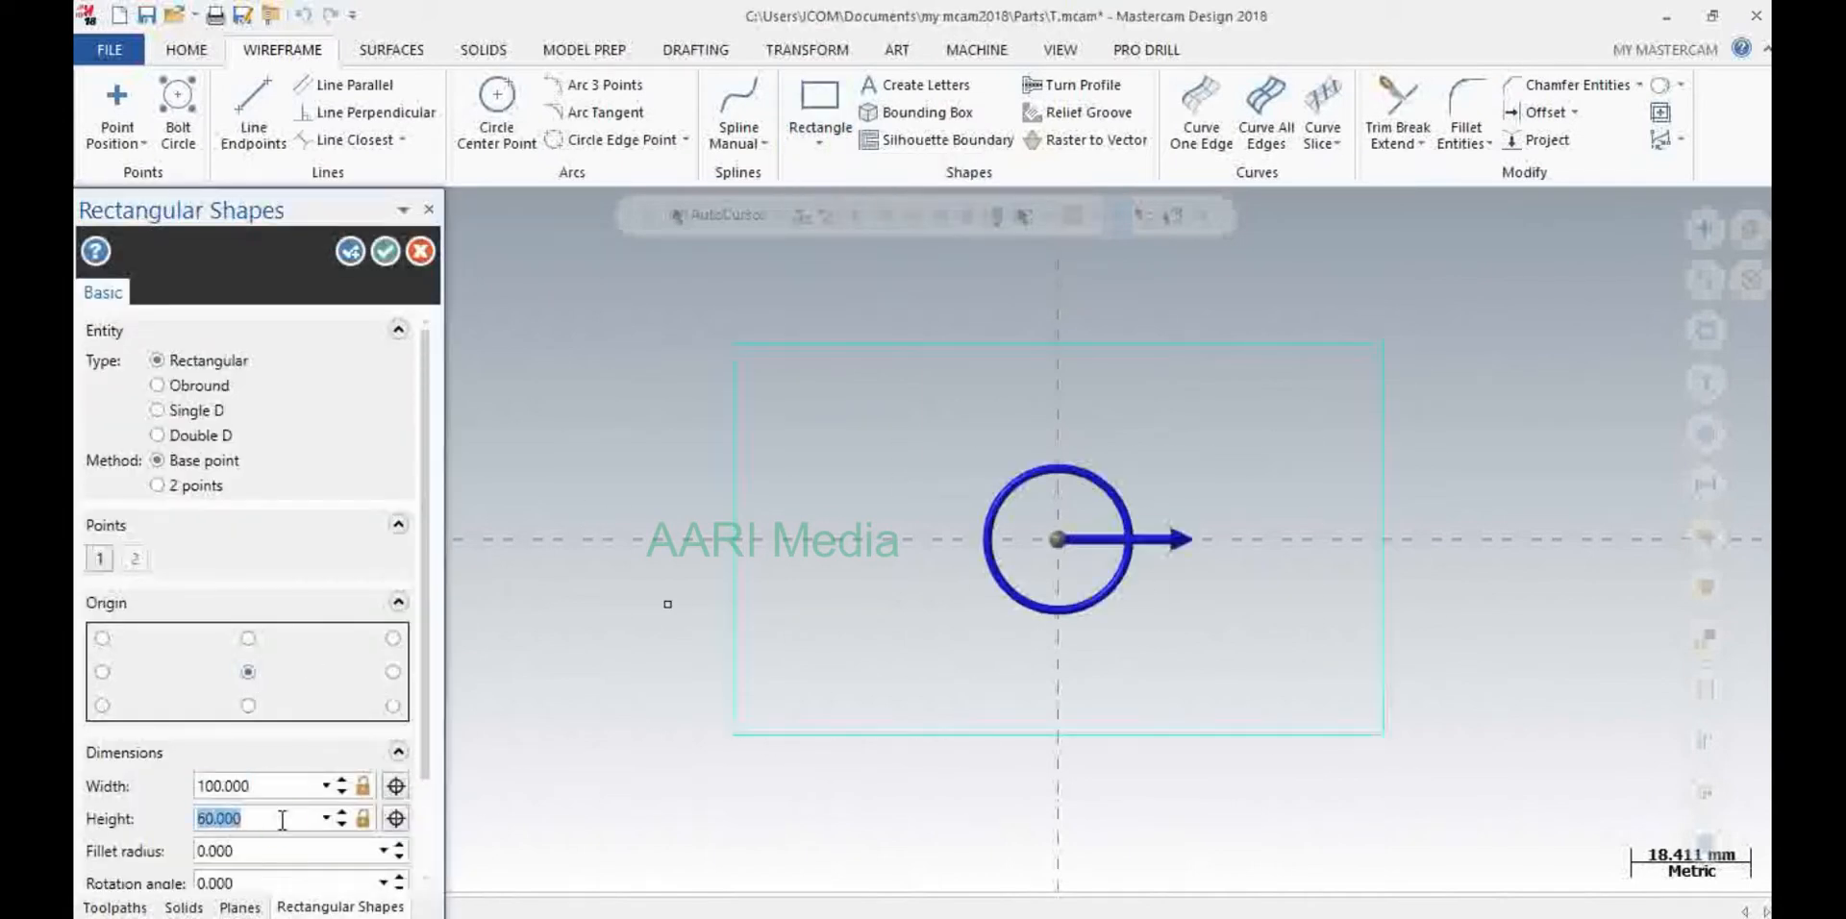
text(75)
key(Return)
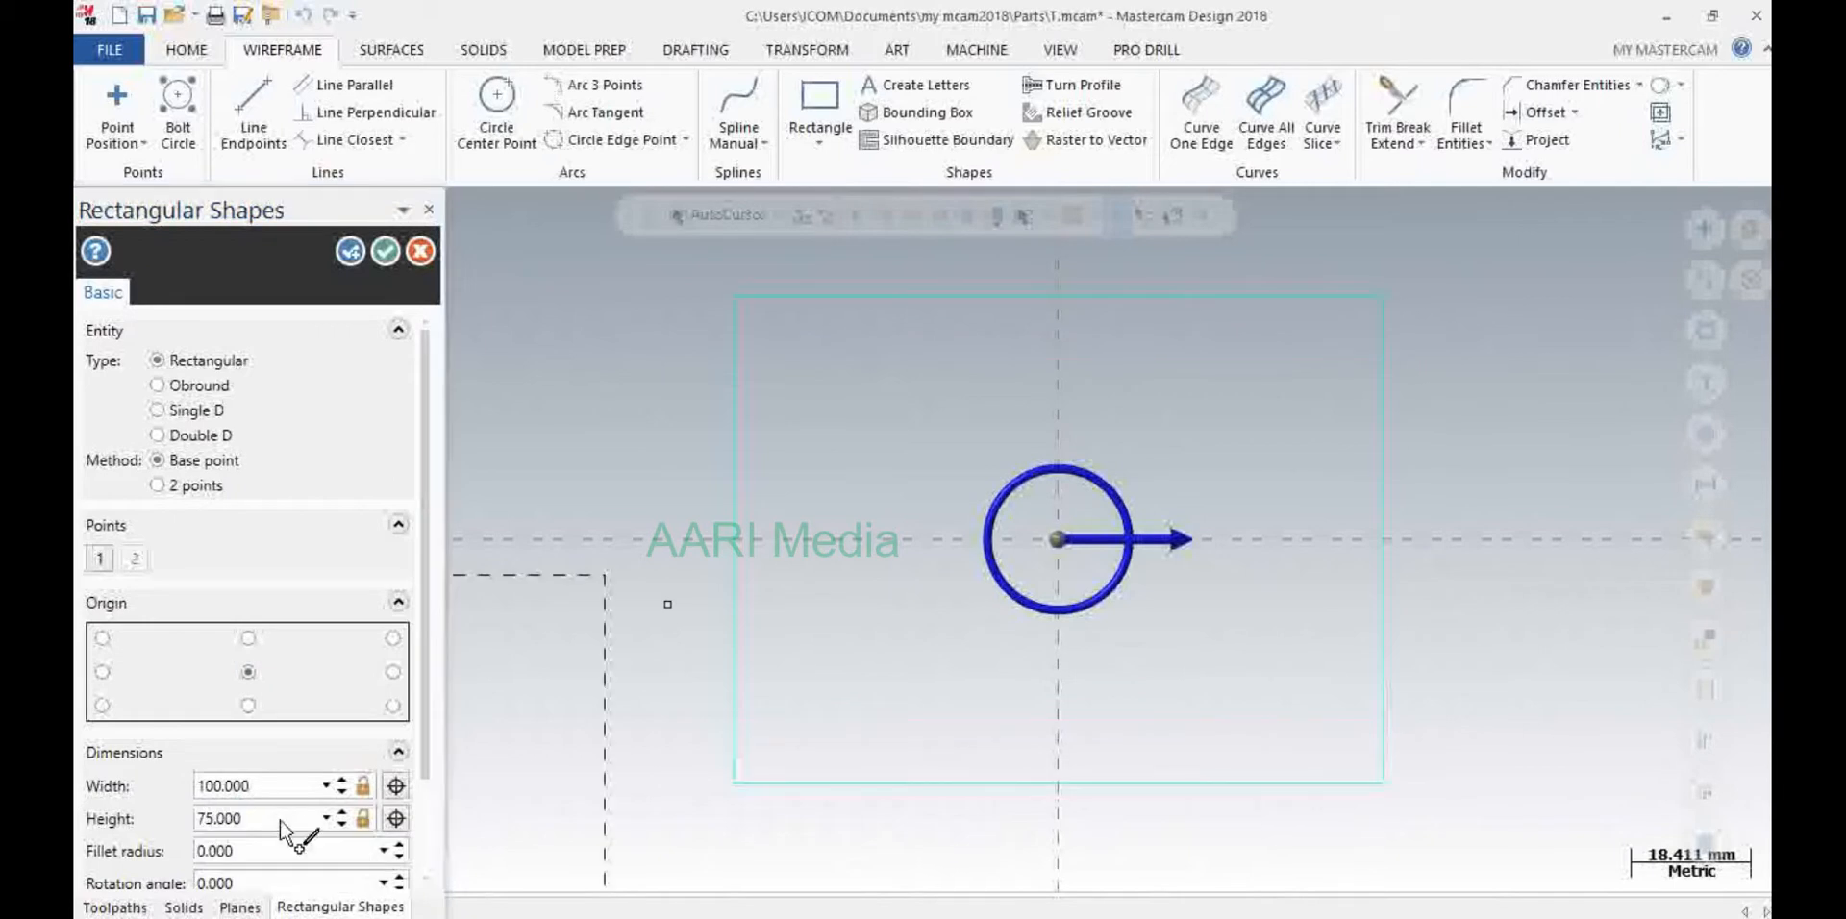
click(392, 251)
- Place a Double D shape about 50 mm wide and 20 mm high, centred on the origin inside the rectangle
click(816, 138)
click(881, 199)
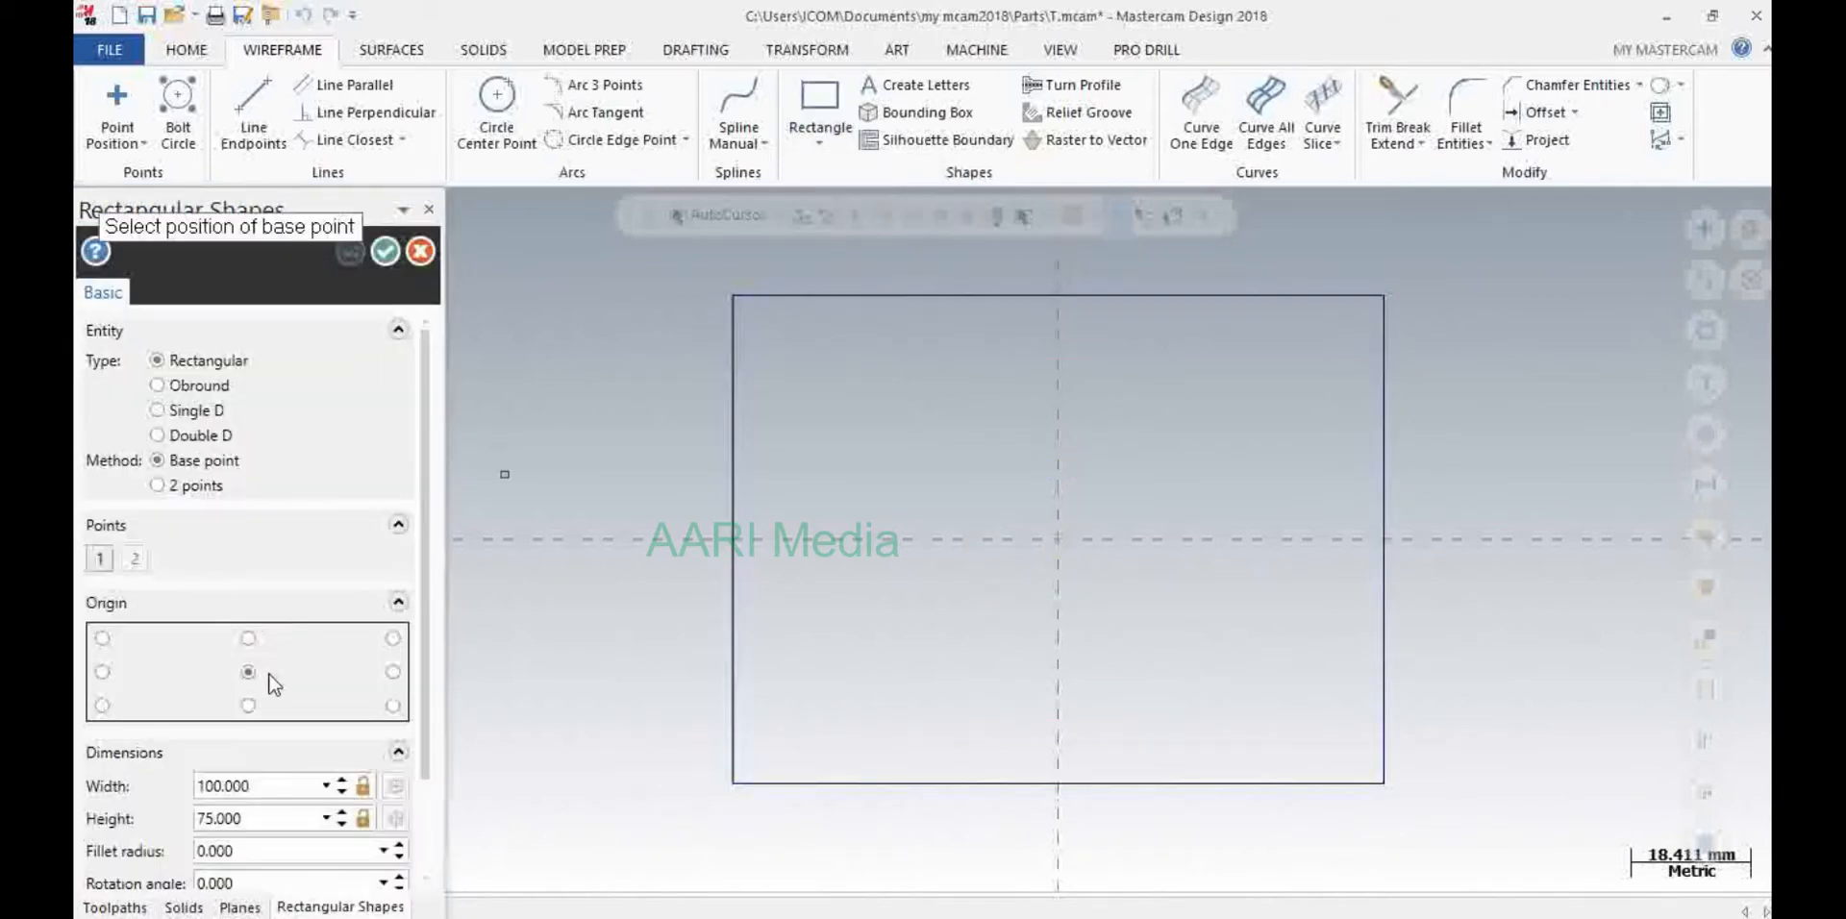
drag(424, 456, 419, 394)
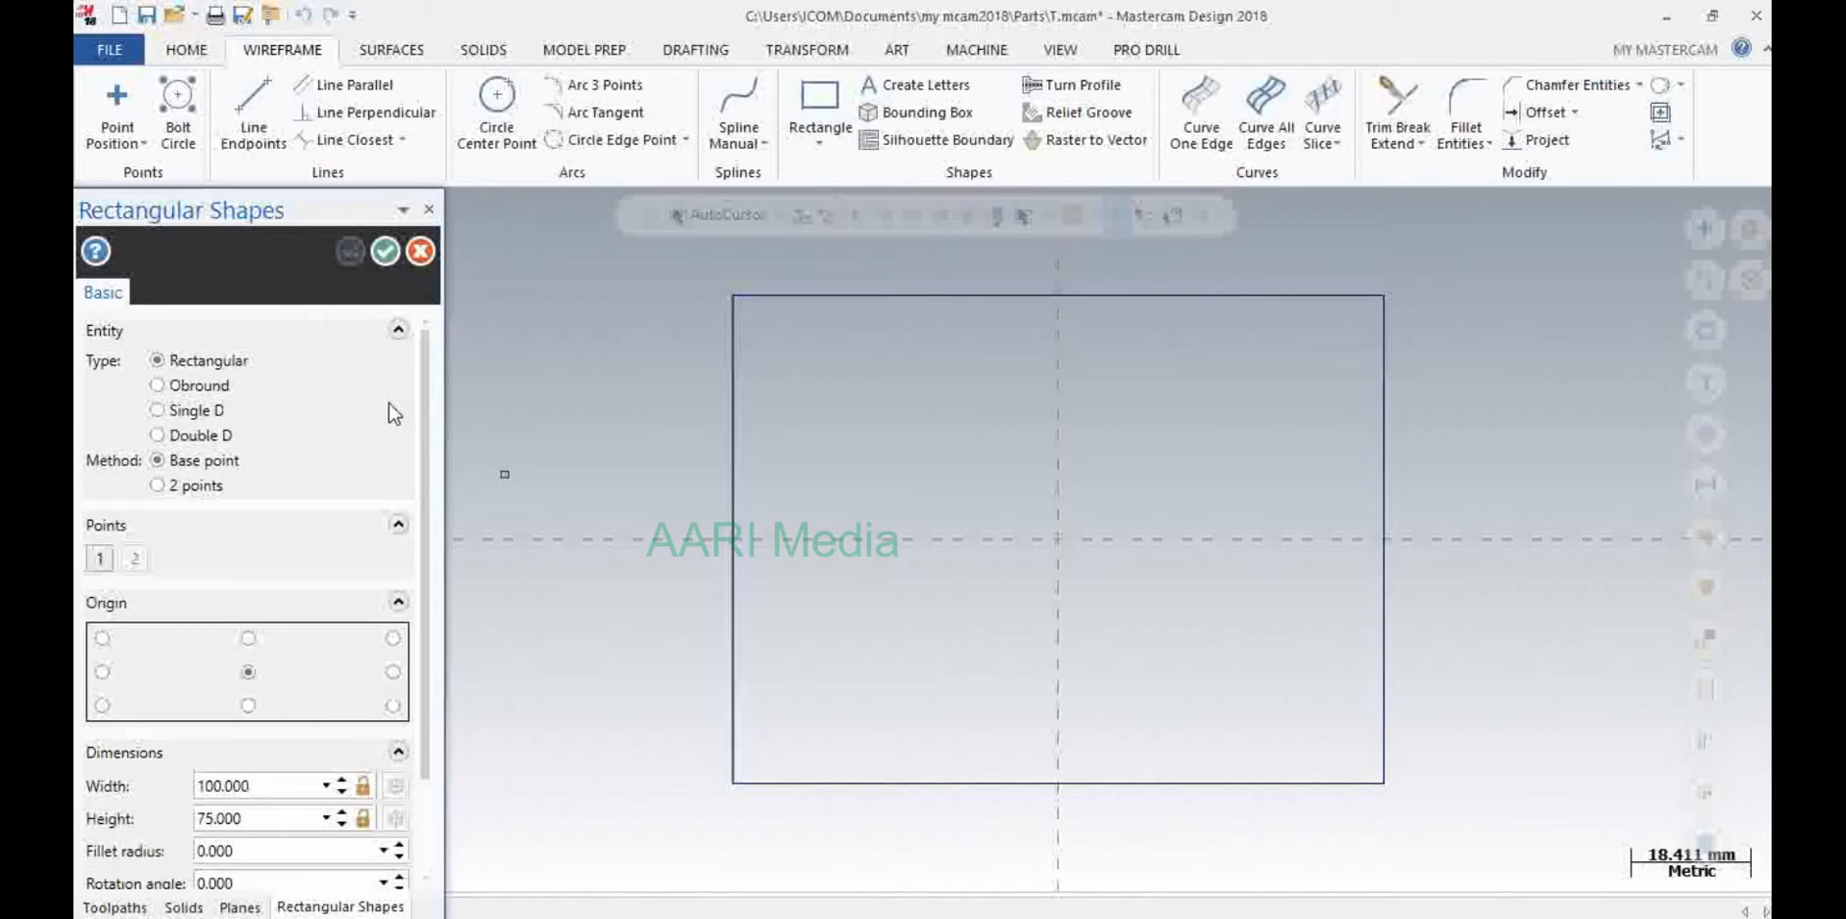
click(158, 436)
click(1058, 539)
click(1216, 477)
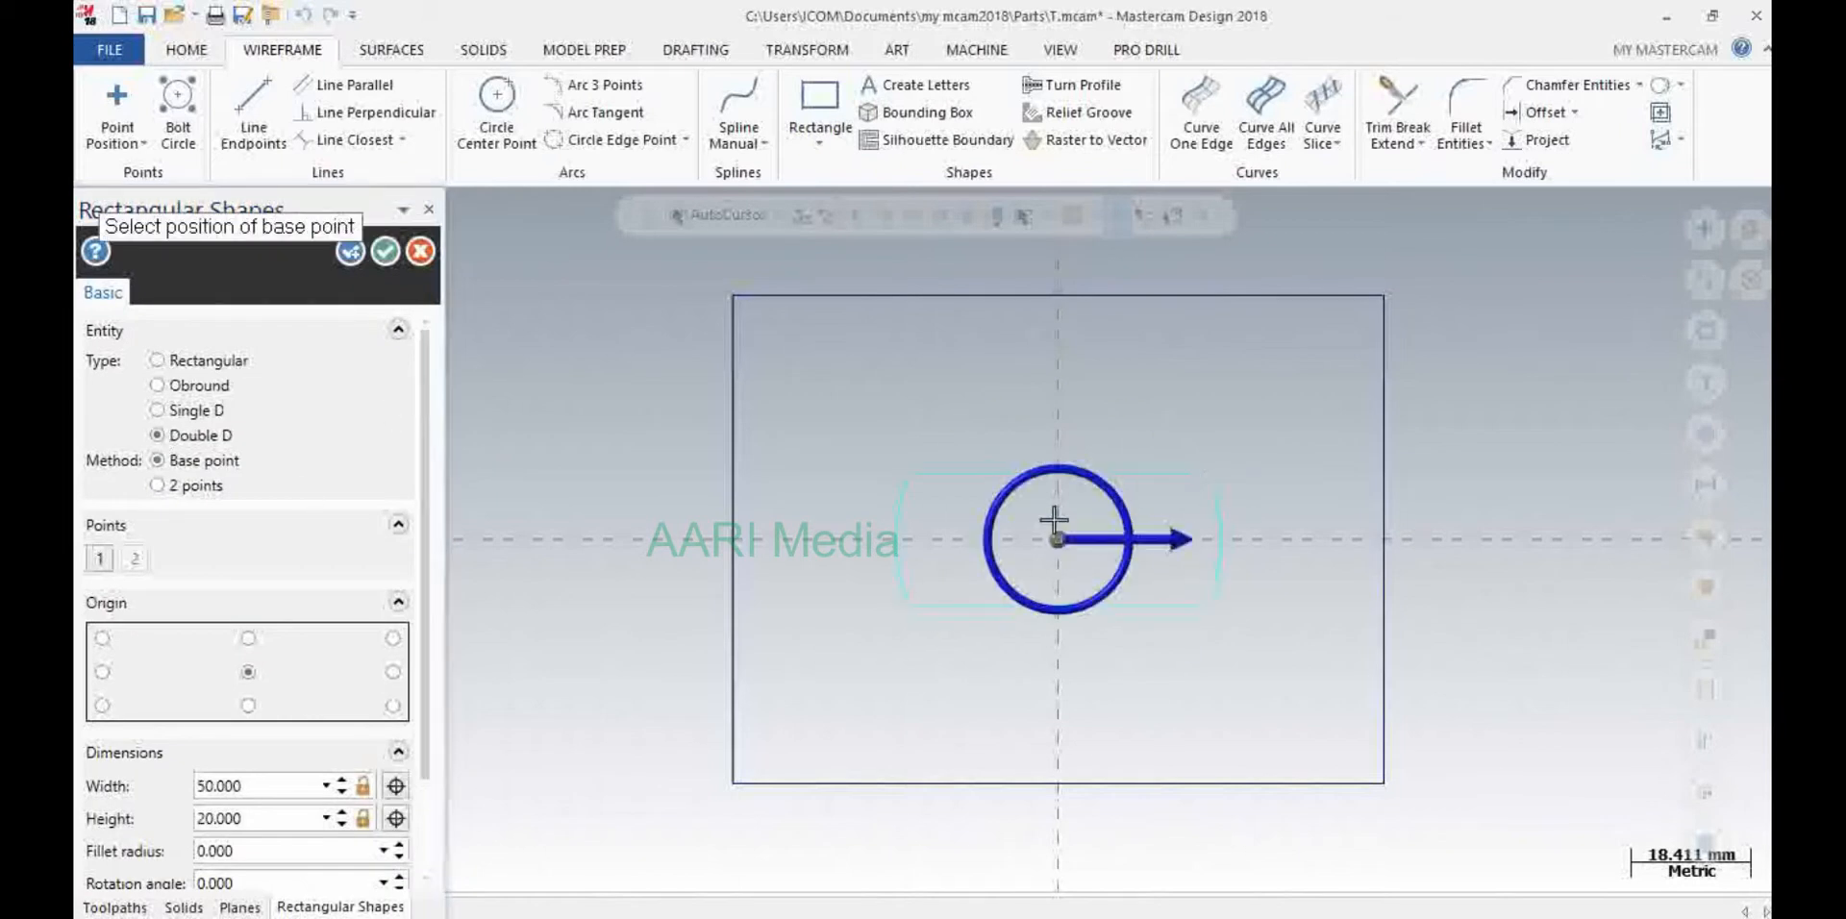
- Set the Double D shape's width to 80 mm and its height to 50 mm, and finish the shape
click(259, 786)
text(80)
key(Return)
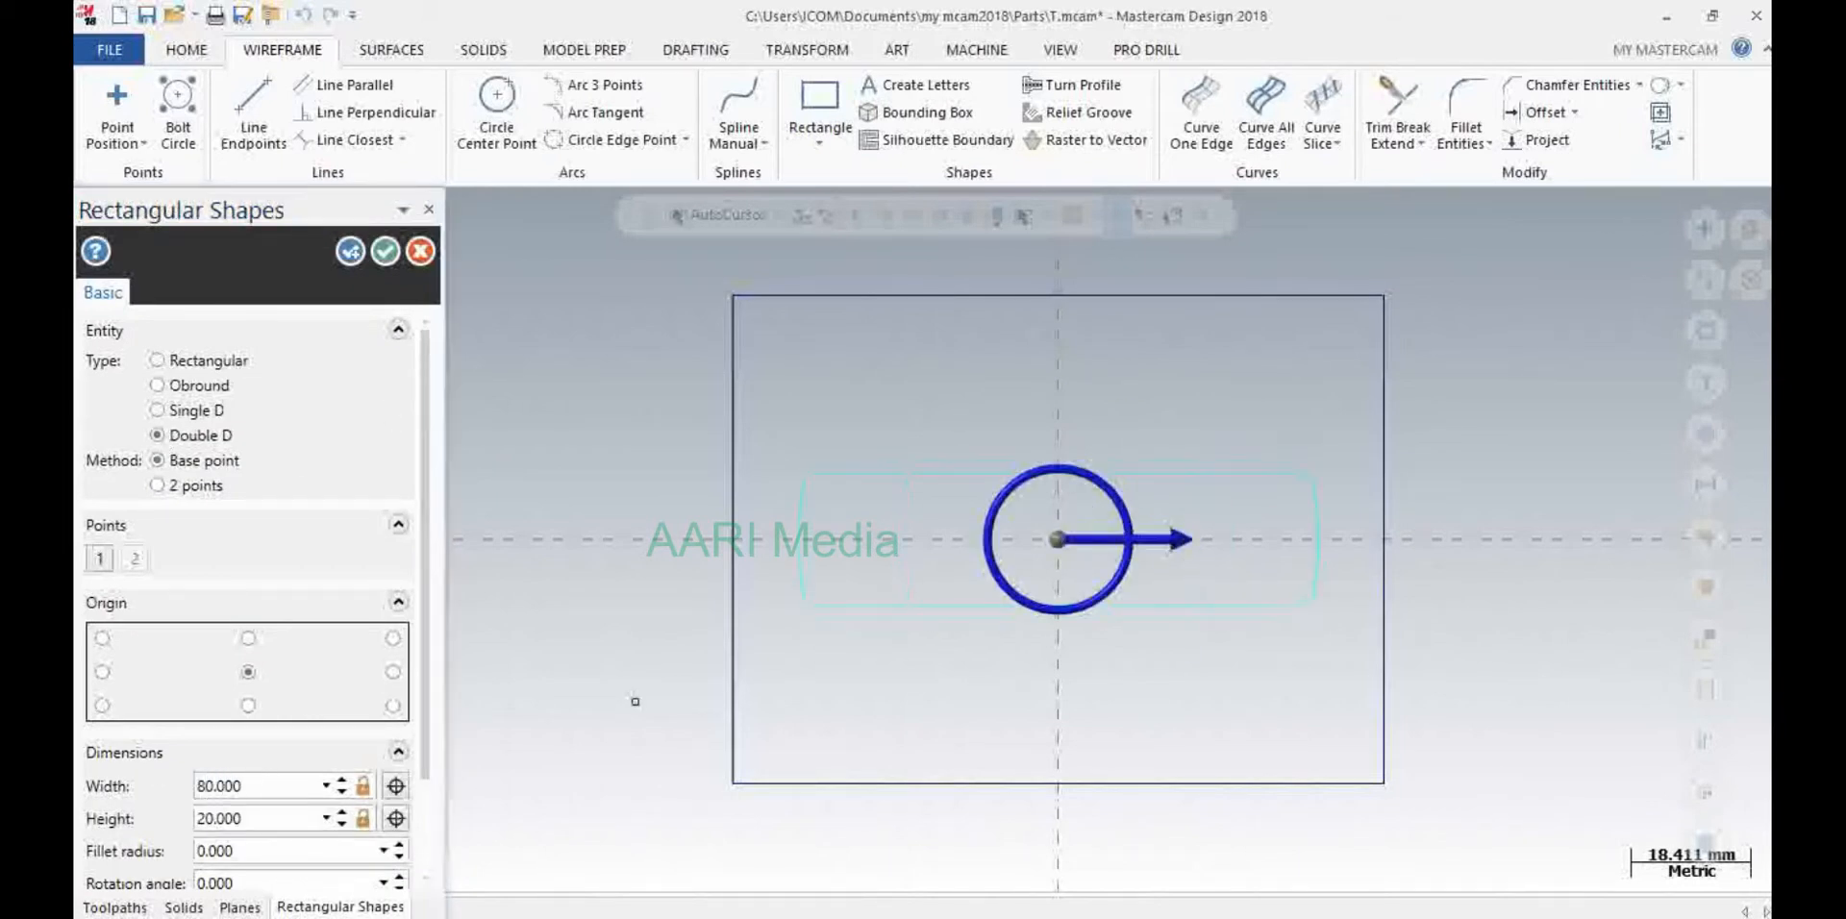
click(245, 819)
key(BackSpace)
text(50)
key(Return)
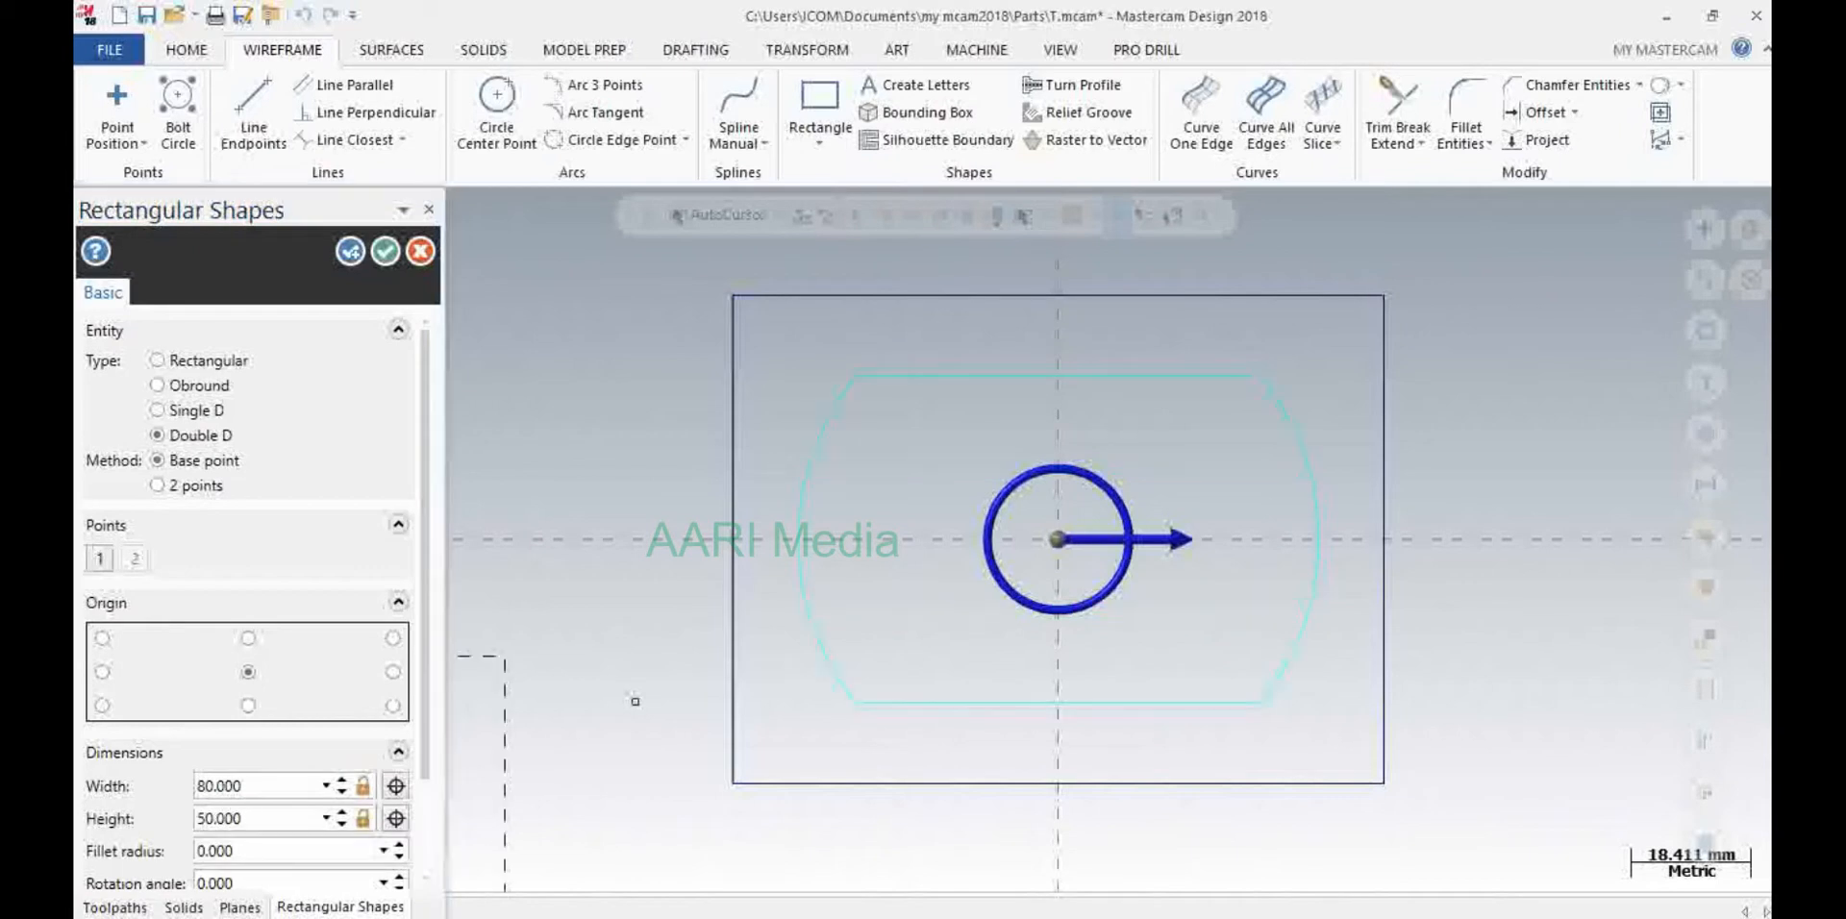
click(384, 251)
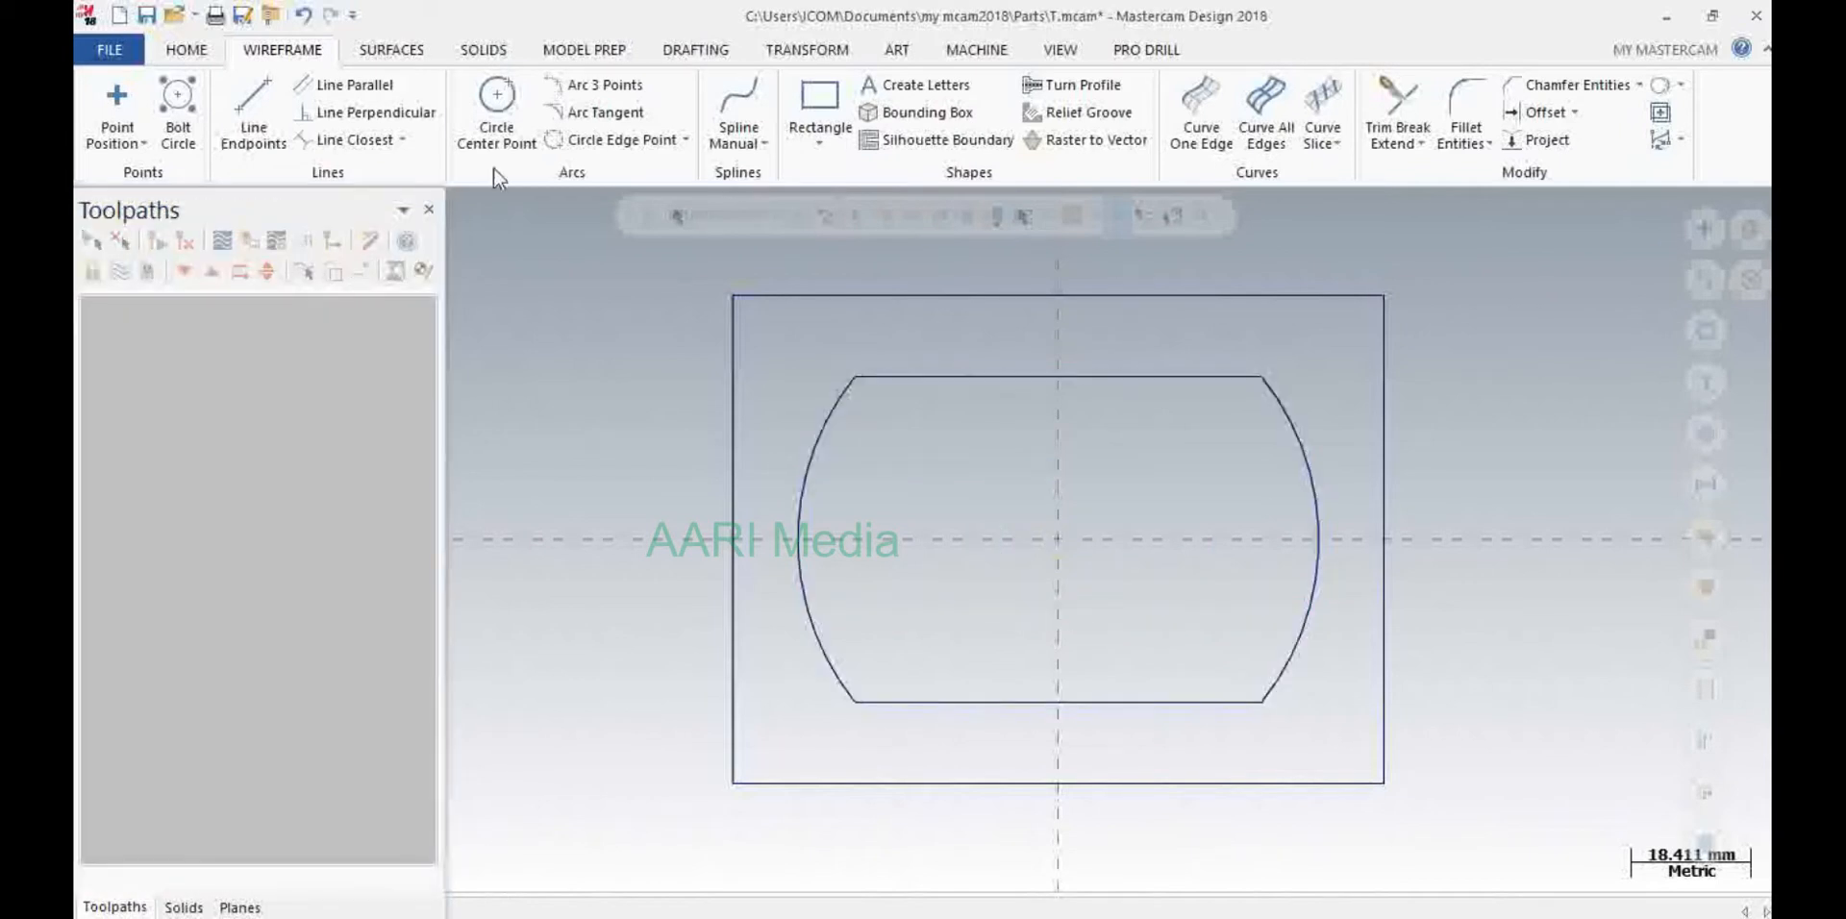
- Draw a center-point circle of radius 7.5 mm at the midpoint of the Double D's upper straight edge
click(497, 106)
click(1042, 382)
click(1087, 352)
click(268, 537)
text(7.5)
key(Return)
- Add a second circle of radius 7.5 mm at the midpoint of the Double D's lower straight edge
click(1058, 702)
click(234, 537)
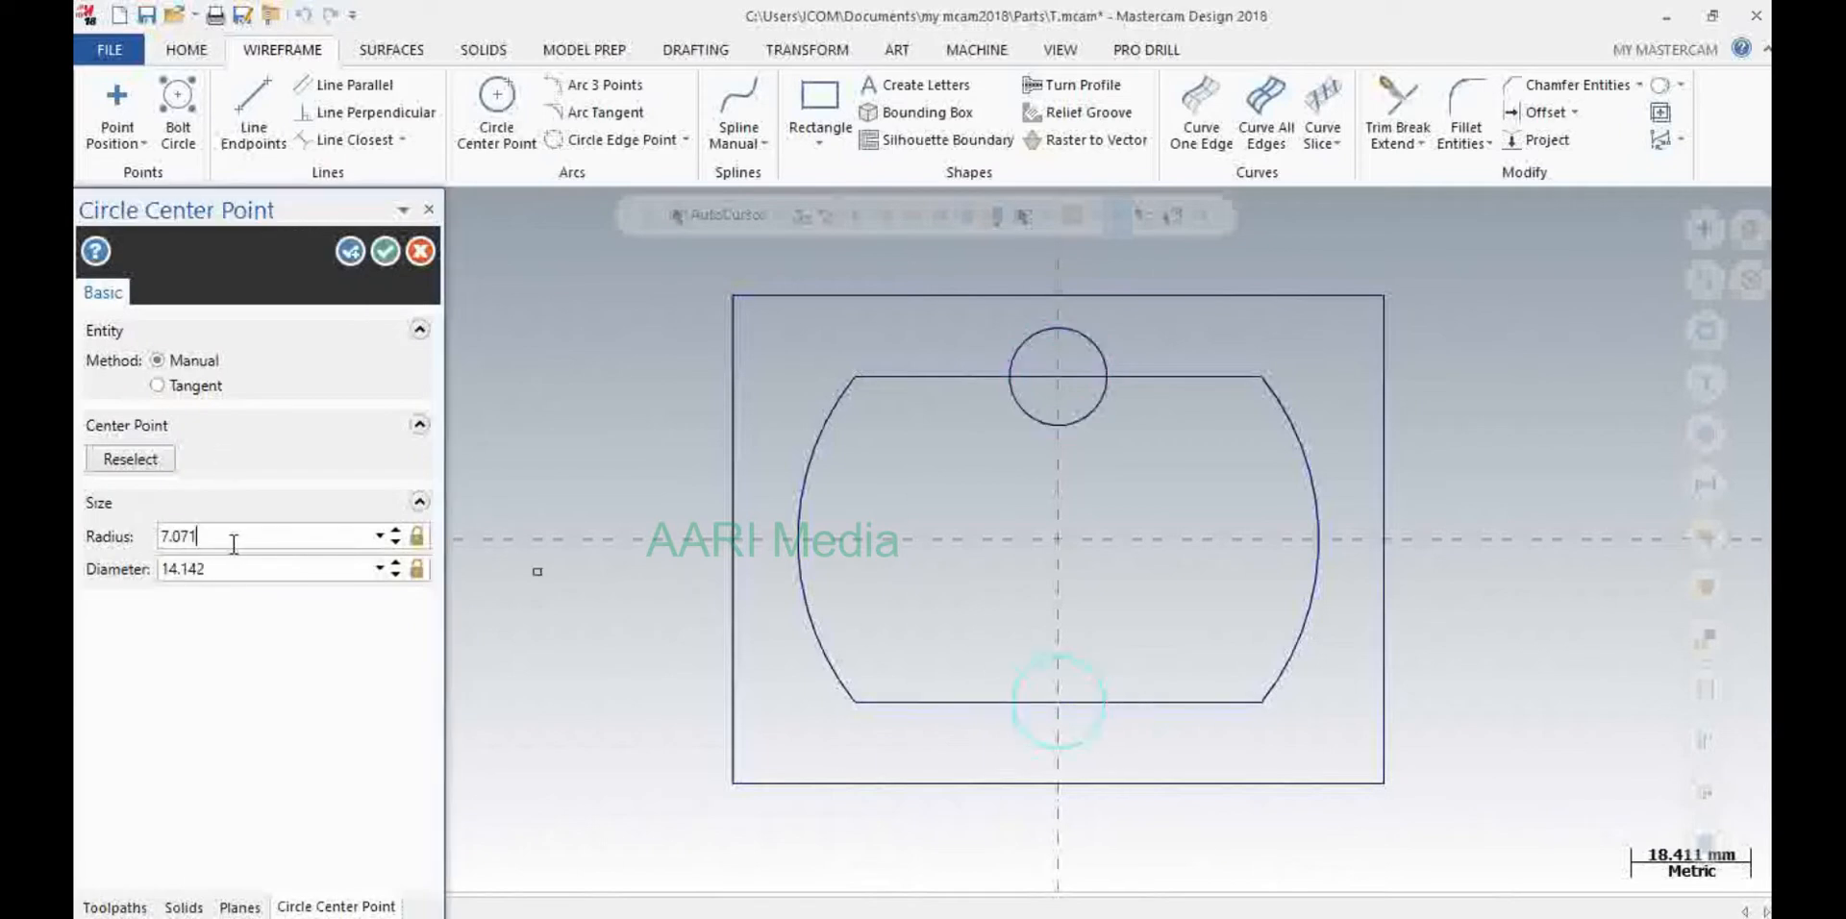
text(7.)
key(Return)
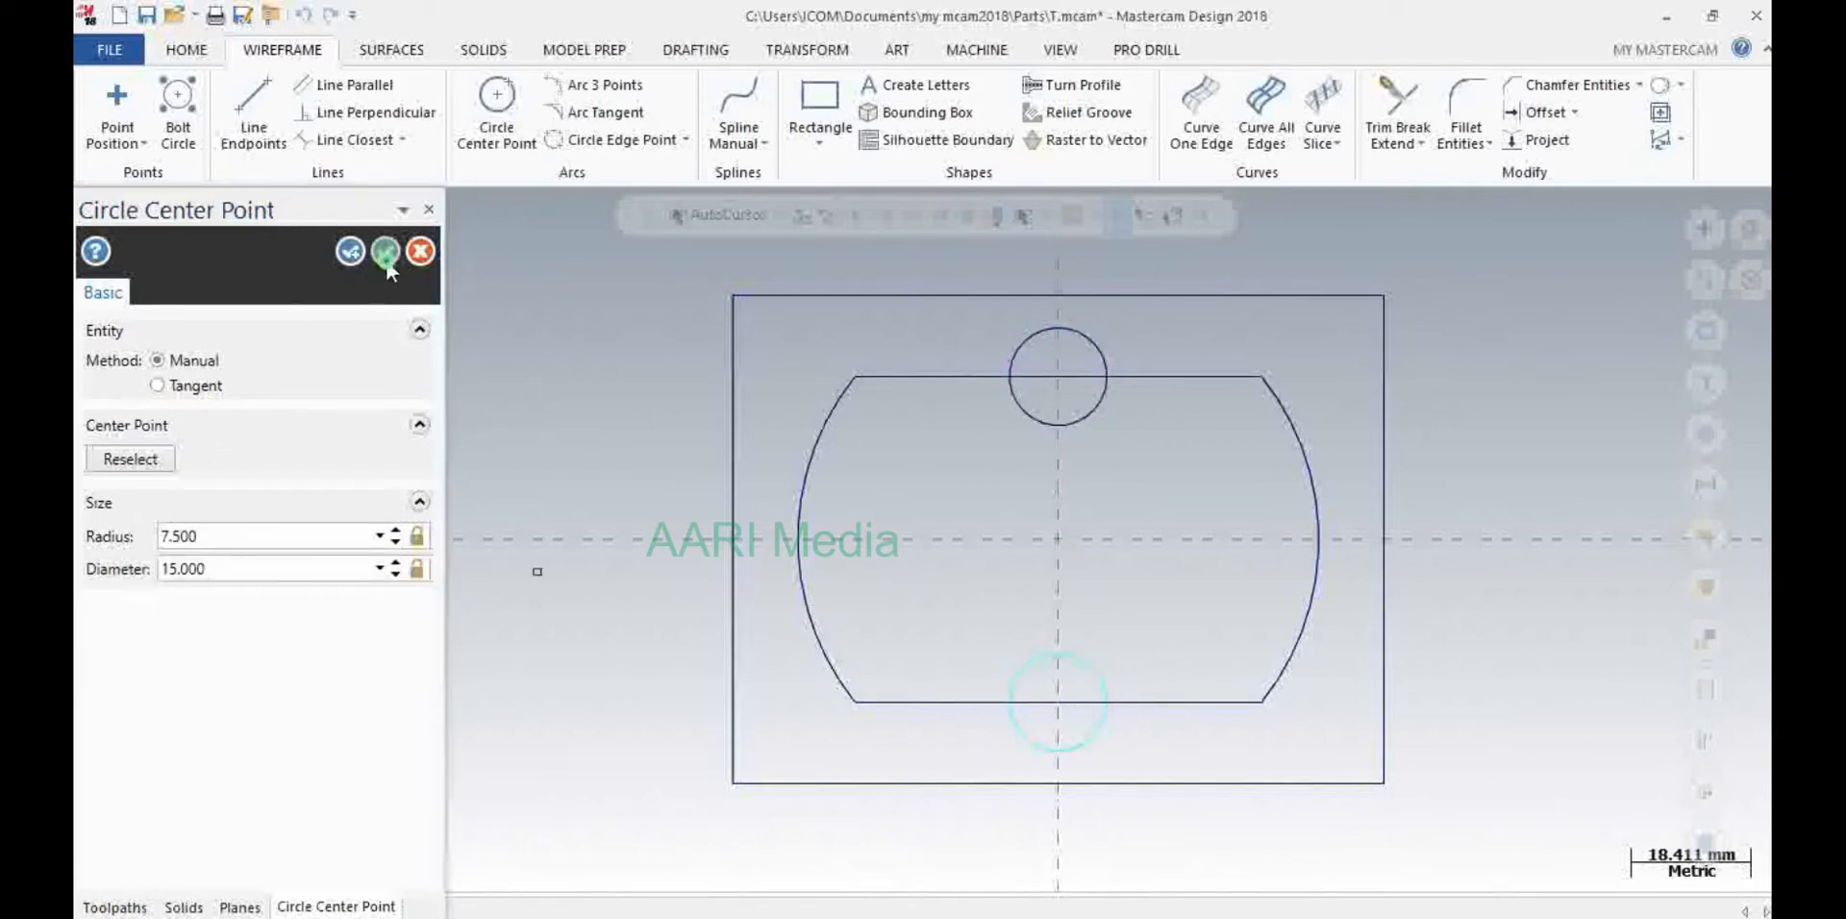
click(384, 251)
- Trim away the inner circle halves and the straight segments crossing both circles with the Divide/delete method
click(1397, 111)
click(199, 511)
click(1058, 424)
click(1057, 377)
click(1058, 655)
click(1058, 702)
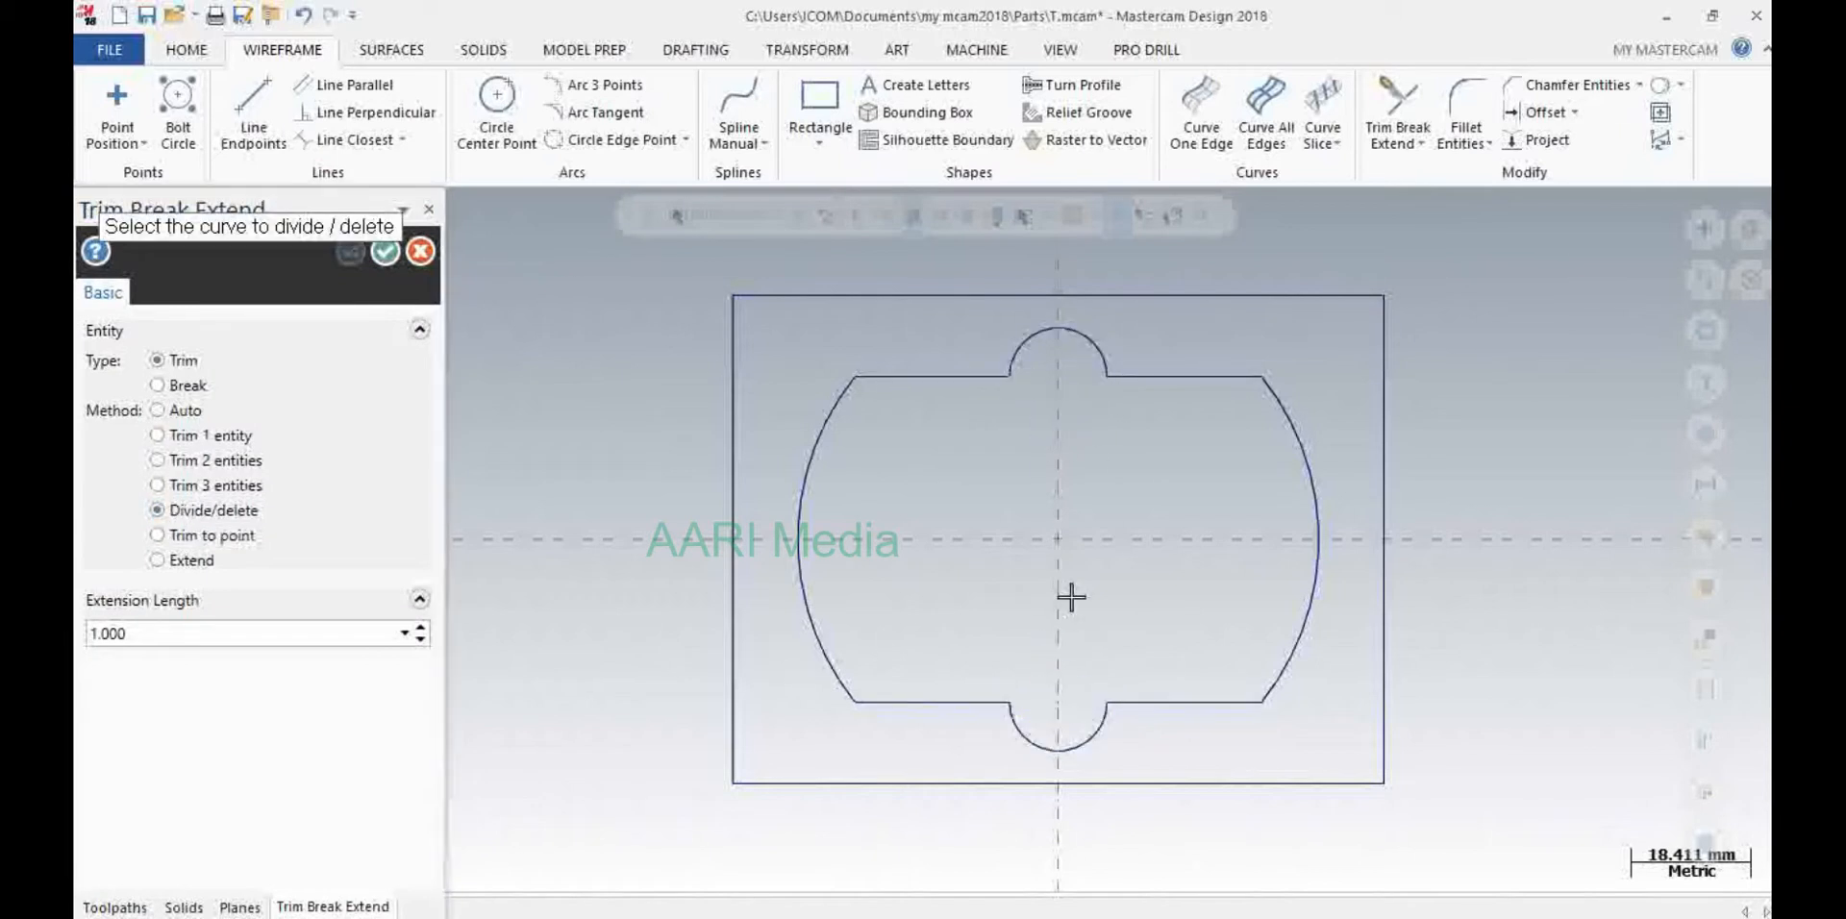
click(384, 251)
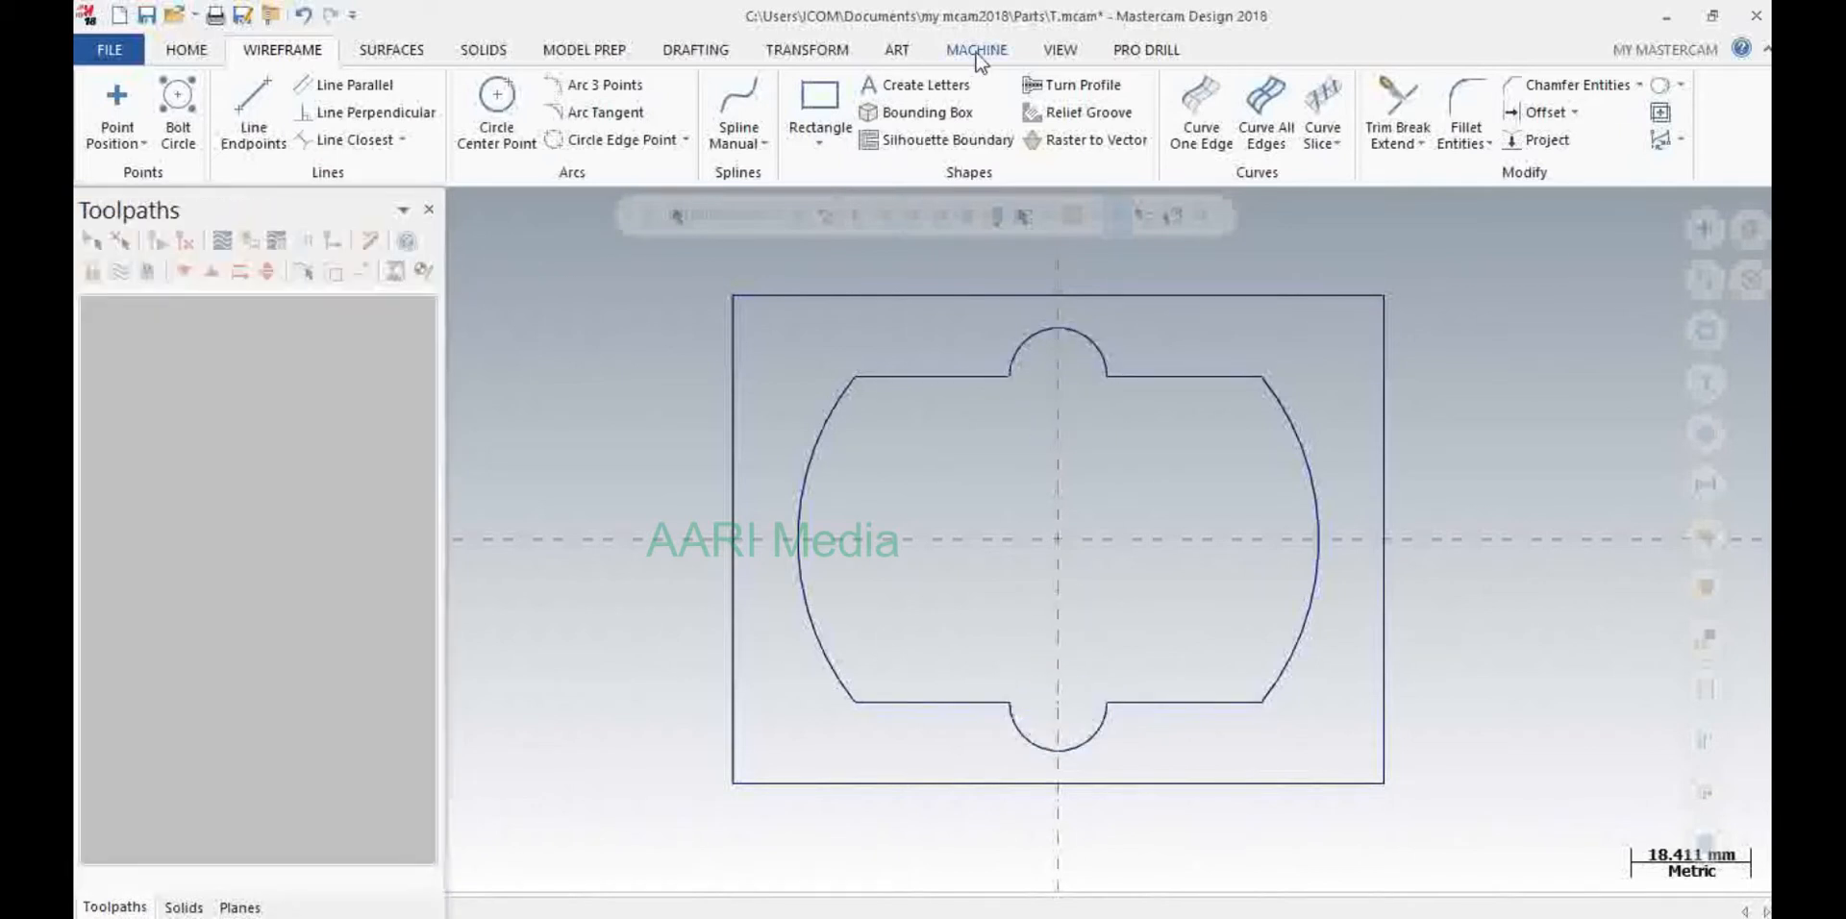
- In isometric view, extrude the outer rectangle 50 mm downward as a new solid body
click(1060, 49)
click(389, 92)
scroll(837, 470, down, 3)
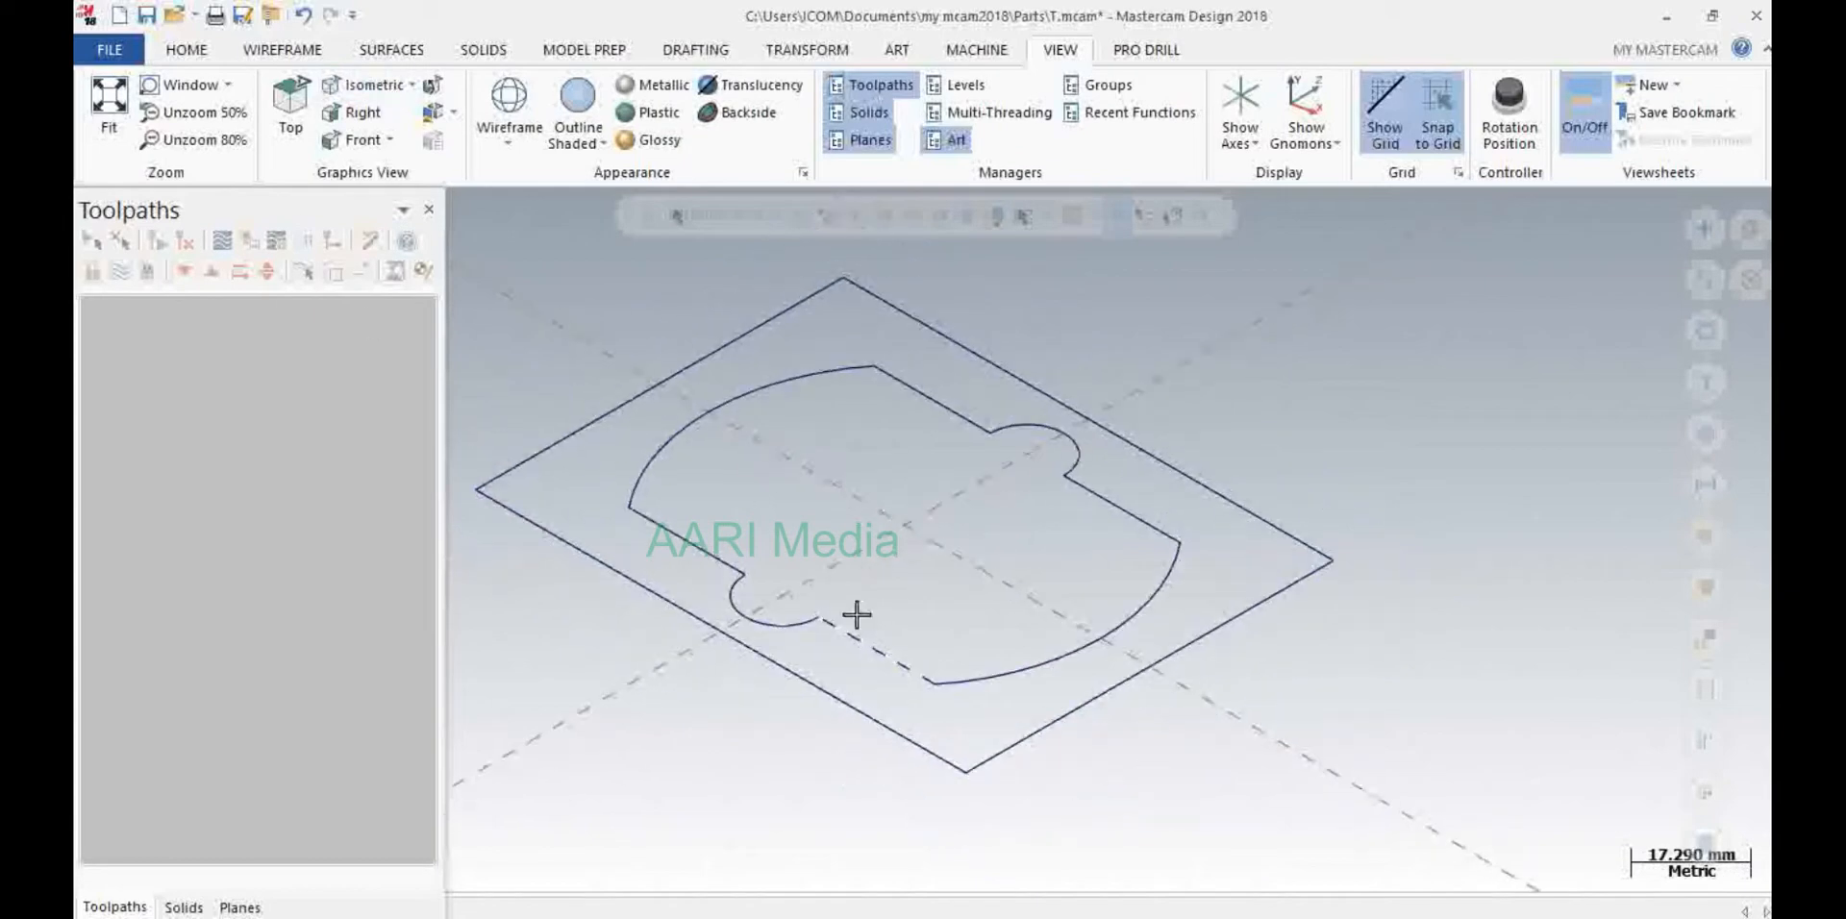
click(483, 49)
click(310, 106)
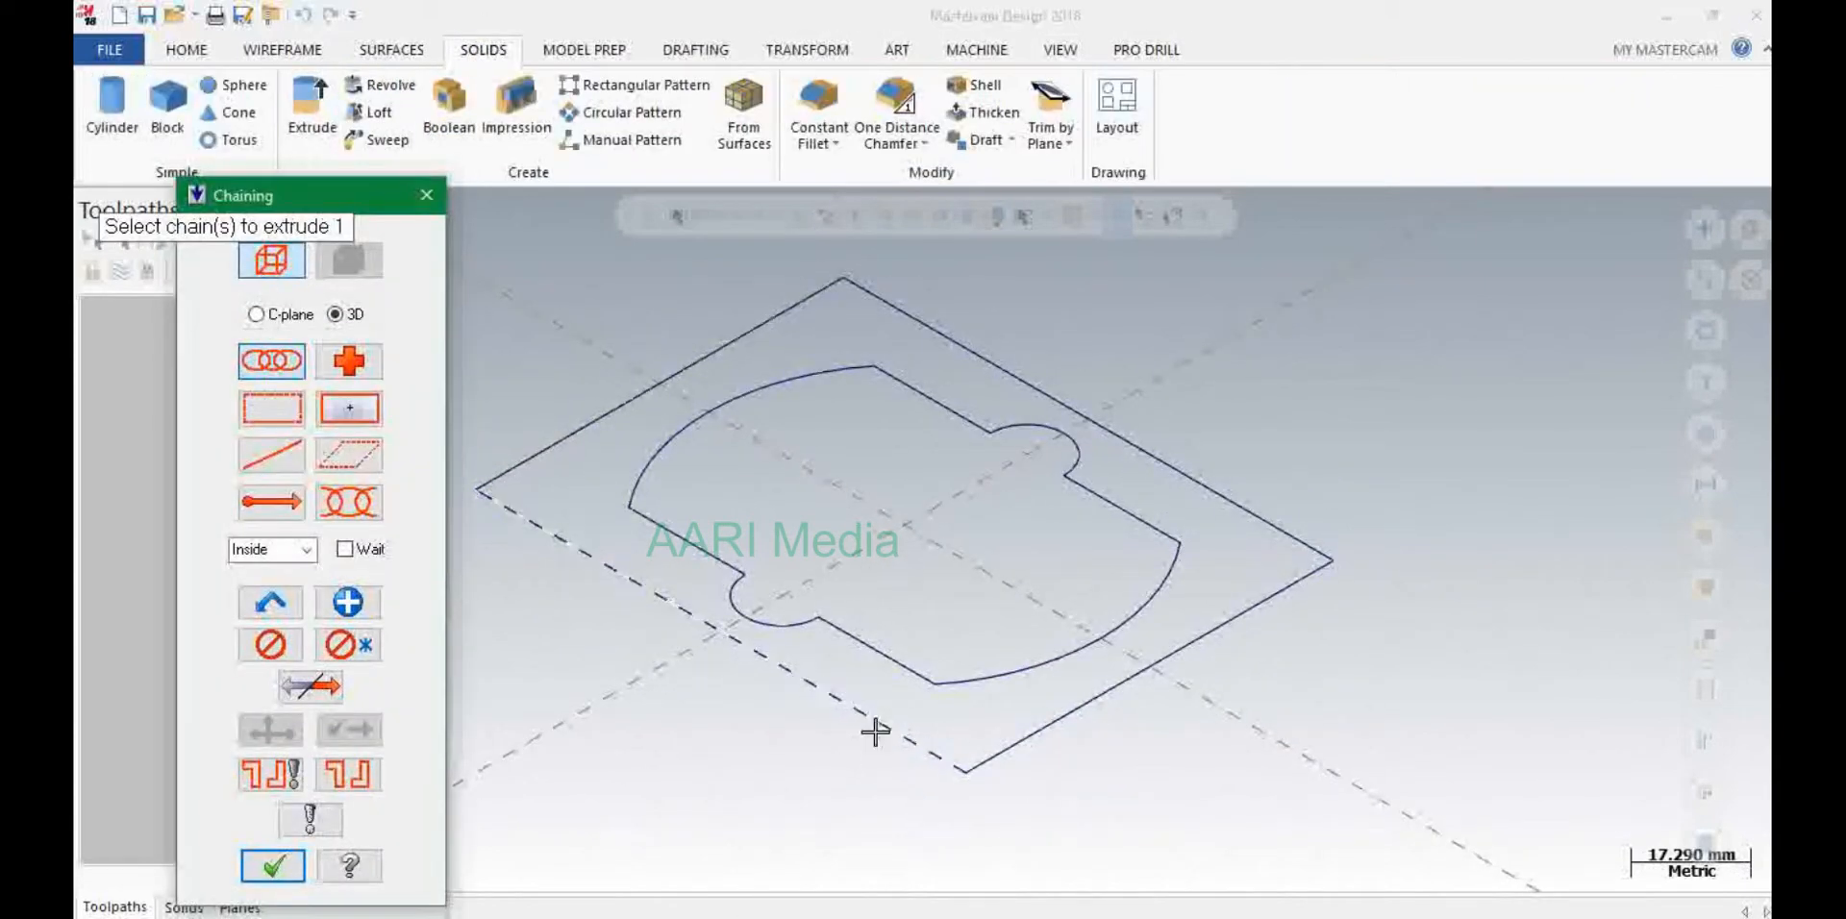
click(875, 731)
click(246, 870)
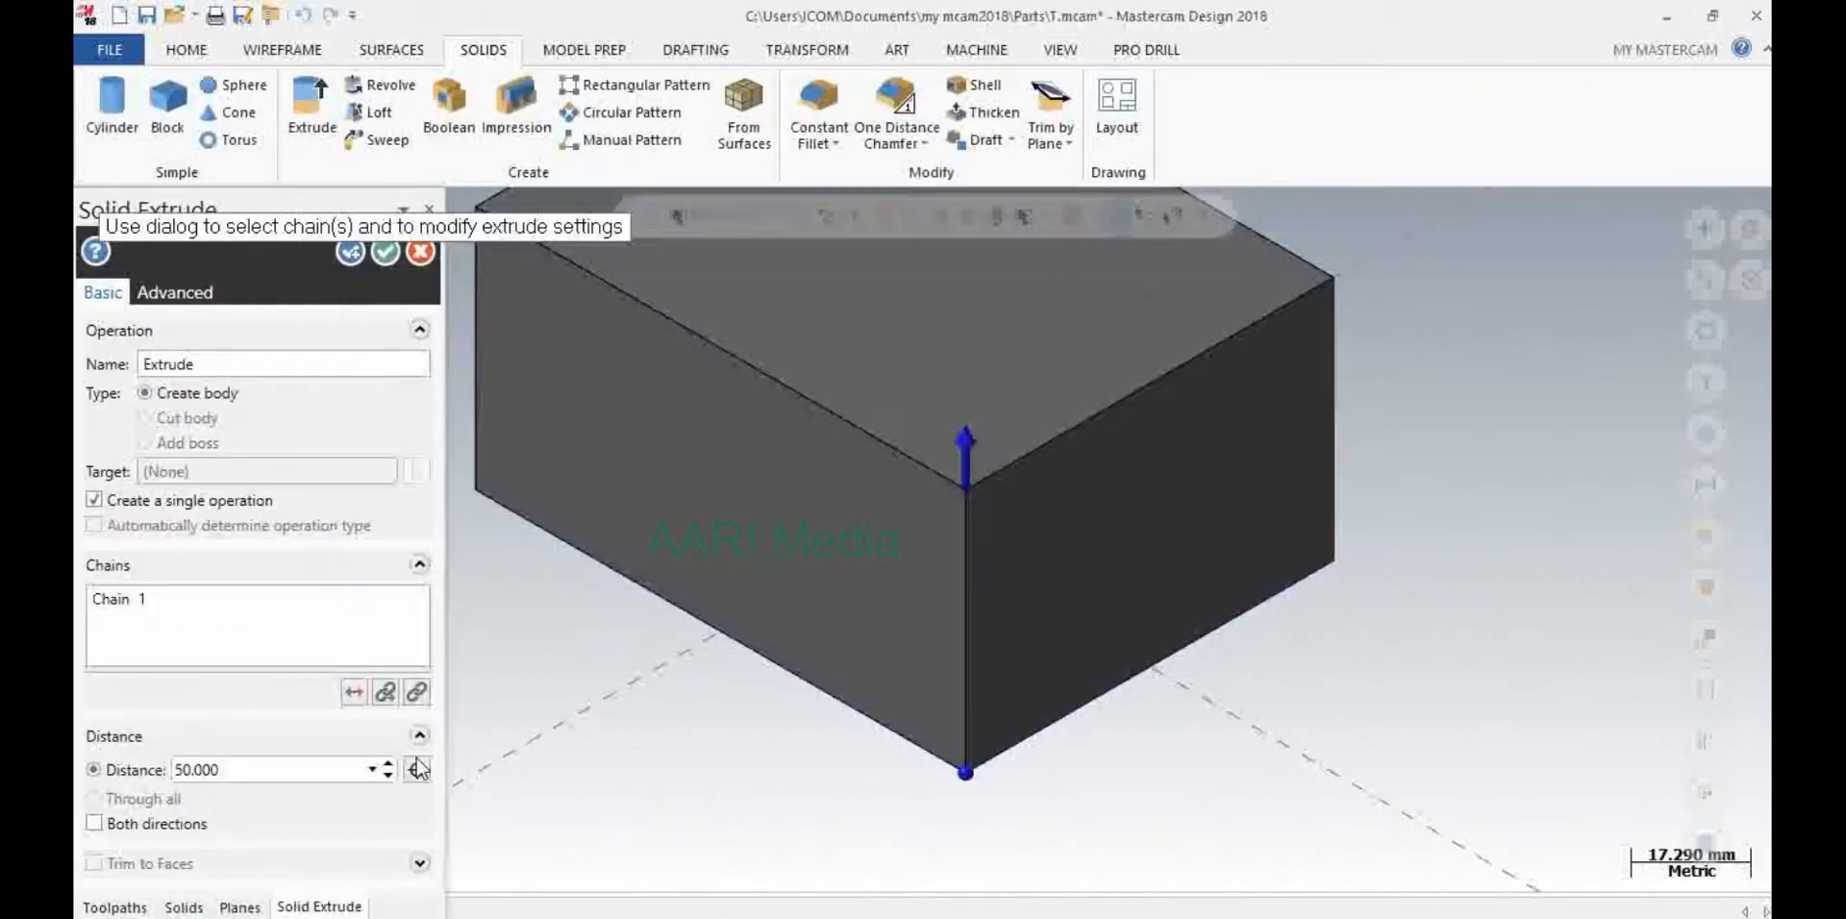
click(353, 693)
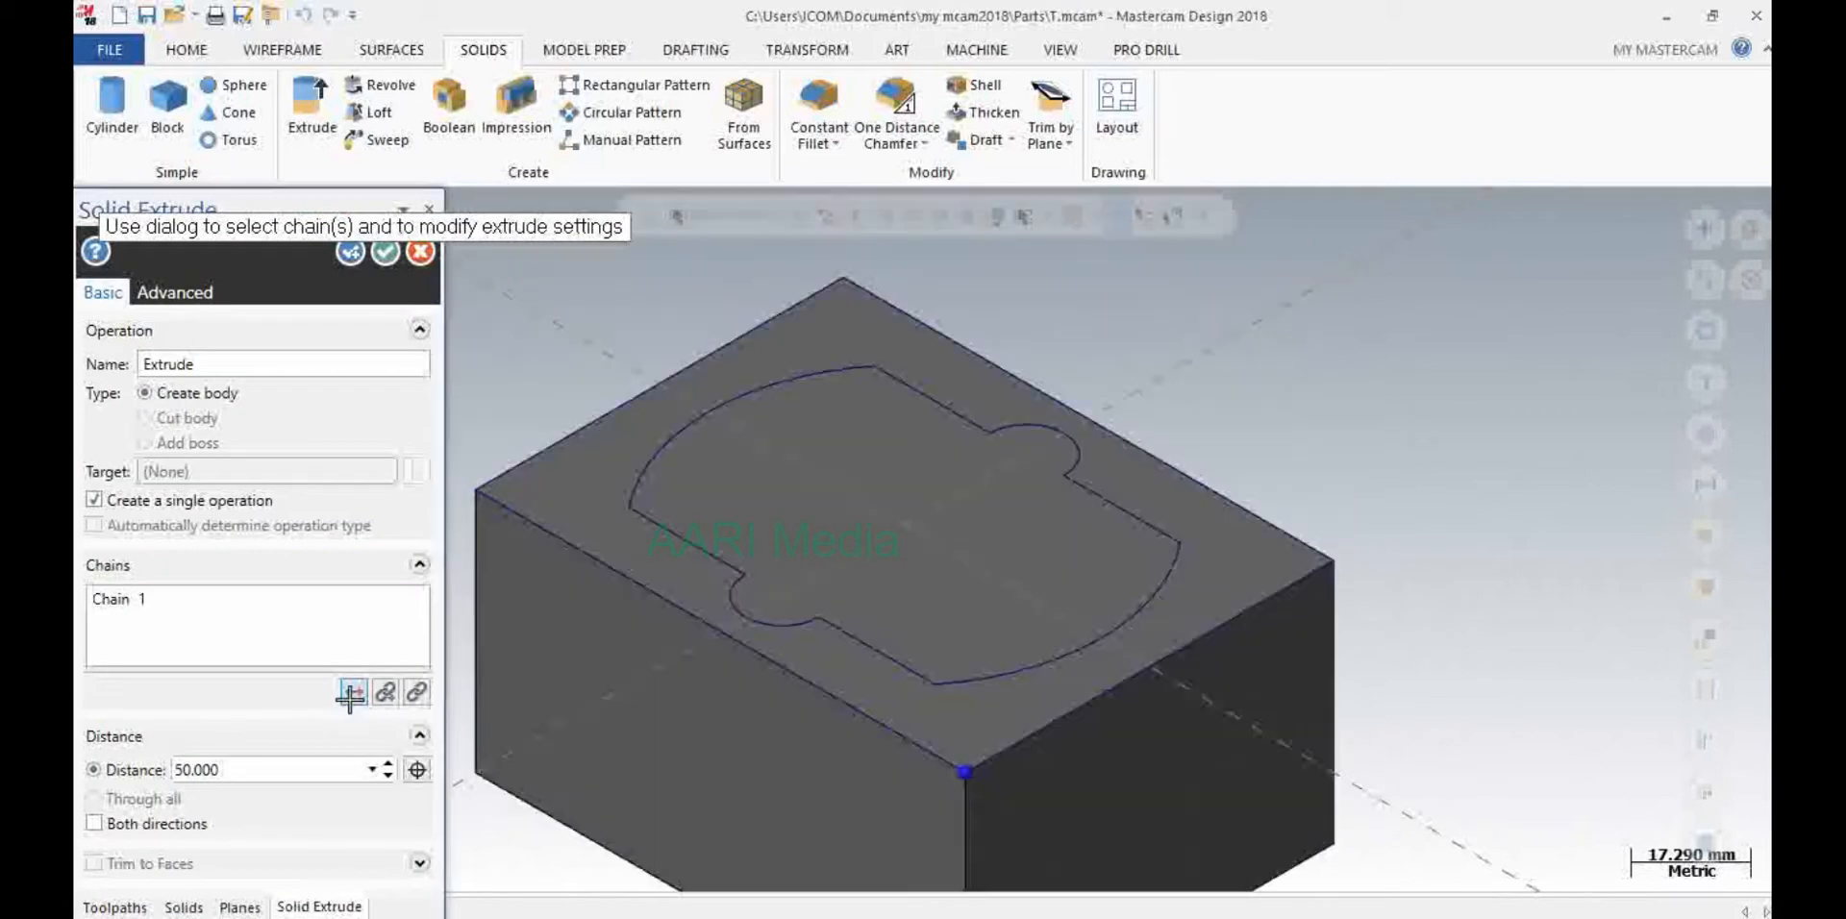
click(352, 252)
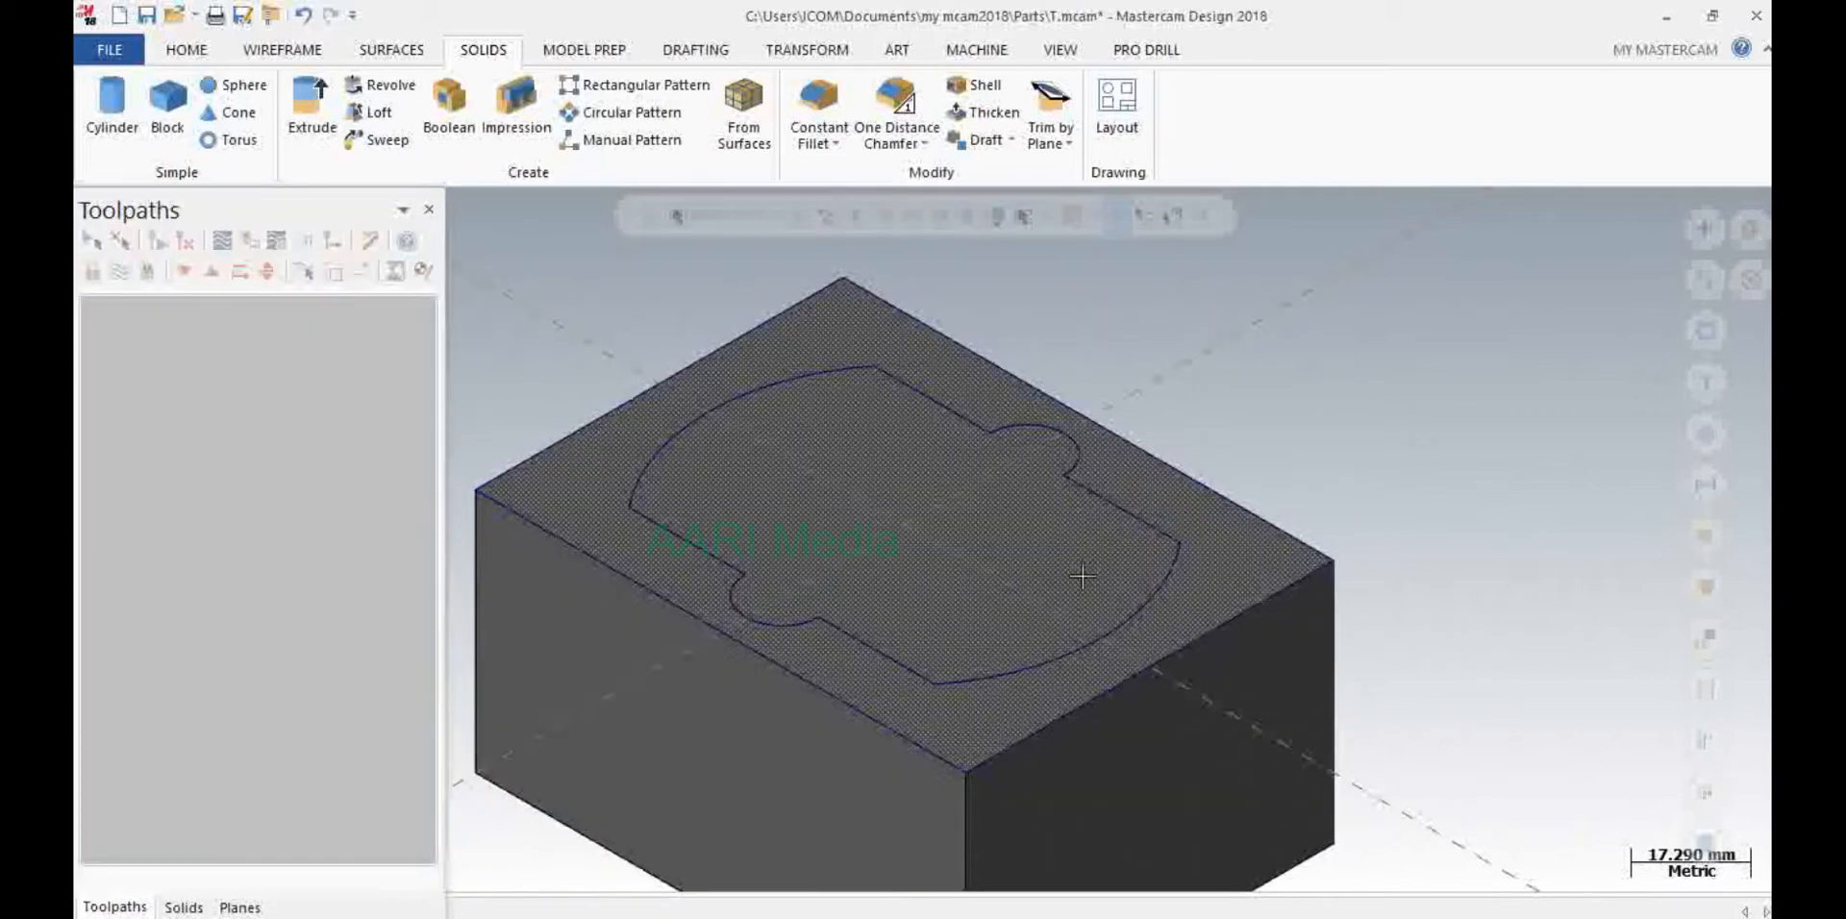
- Cut the inner Double D profile 40 mm deep into the solid block with Extrude
click(310, 105)
click(657, 530)
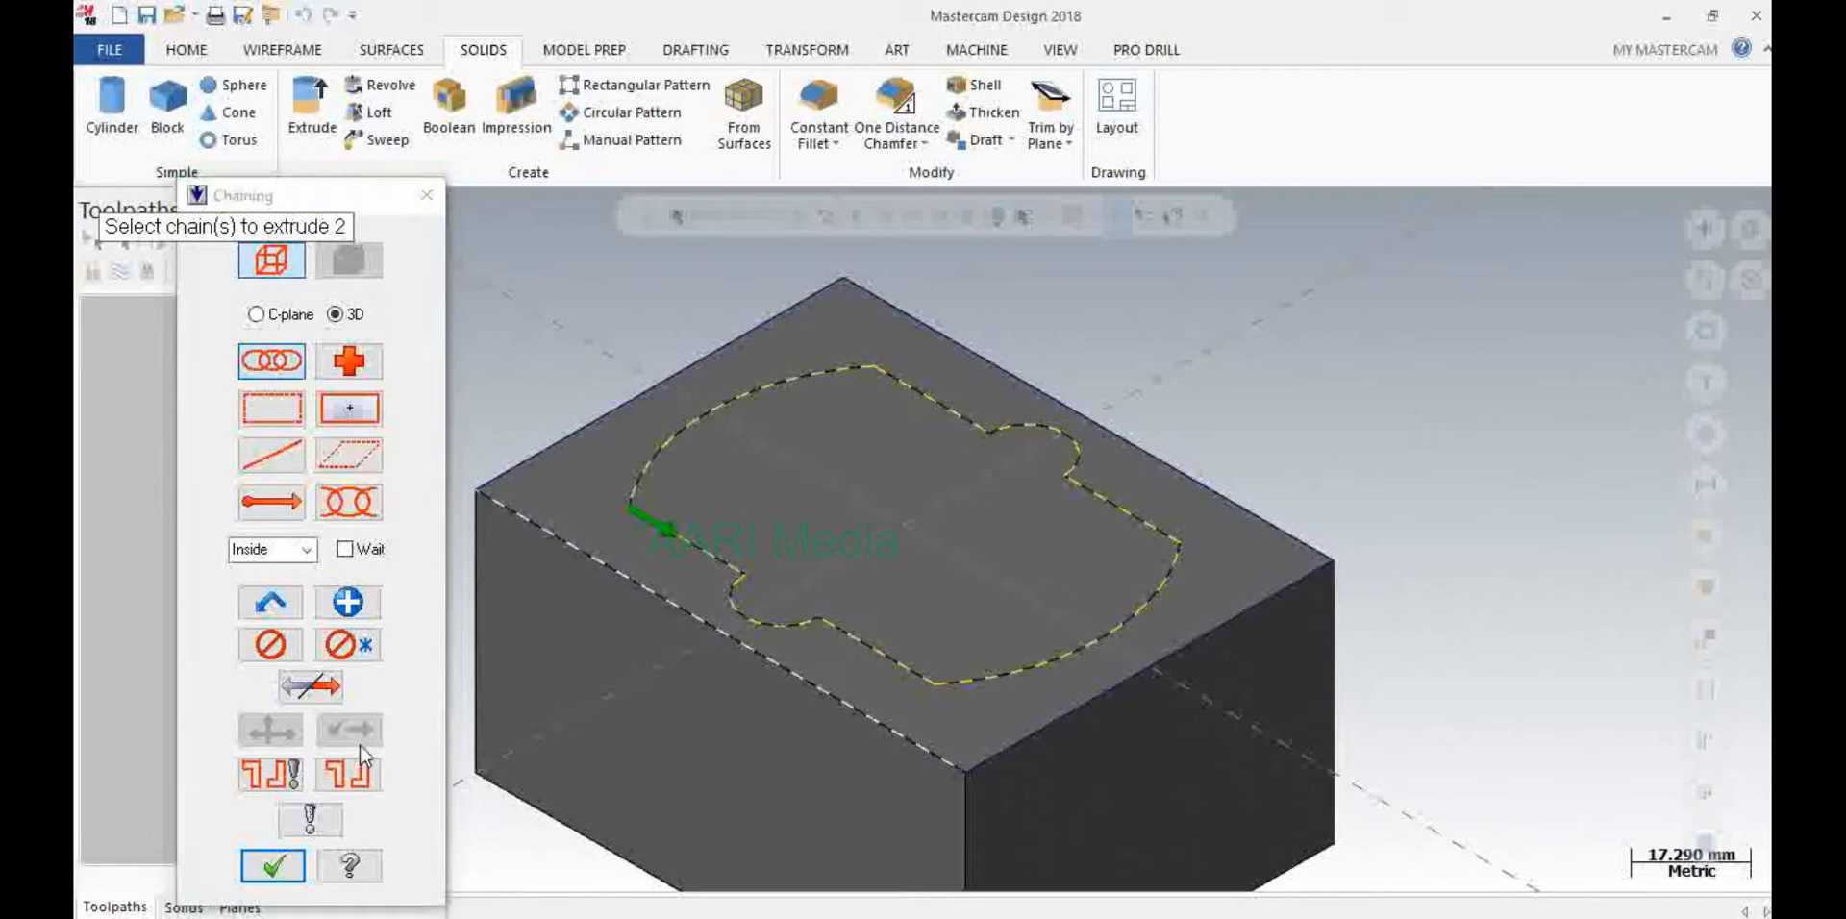
click(265, 867)
click(144, 417)
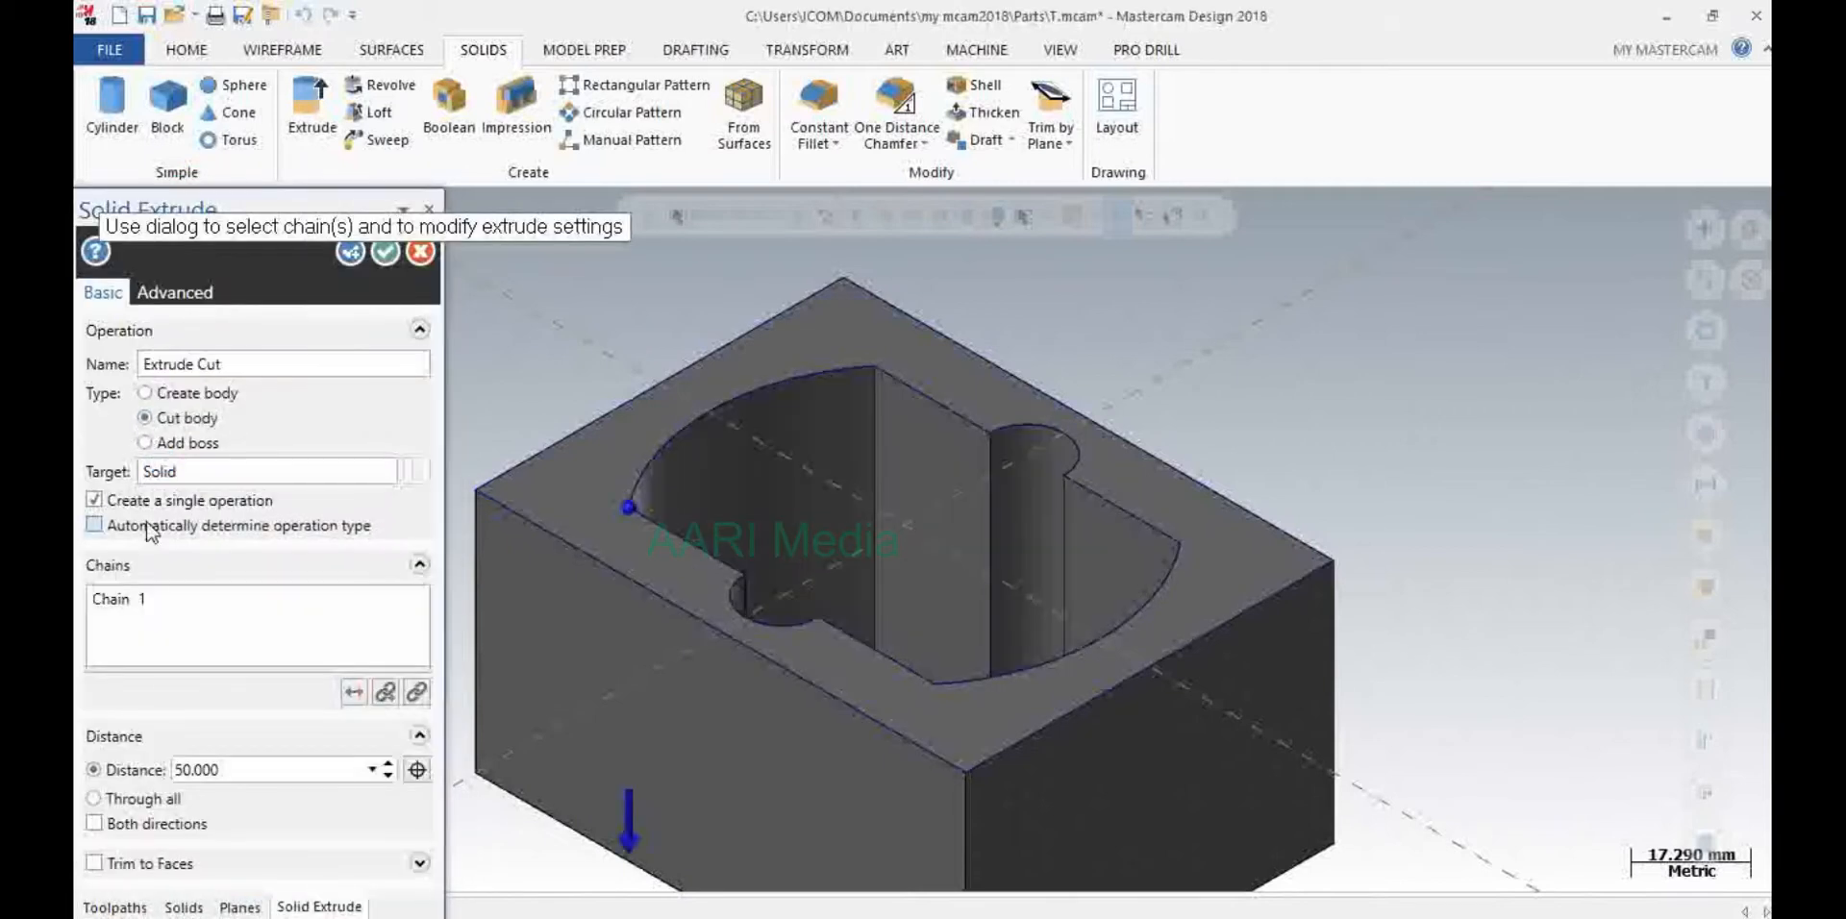
double_click(243, 770)
text(40)
key(Return)
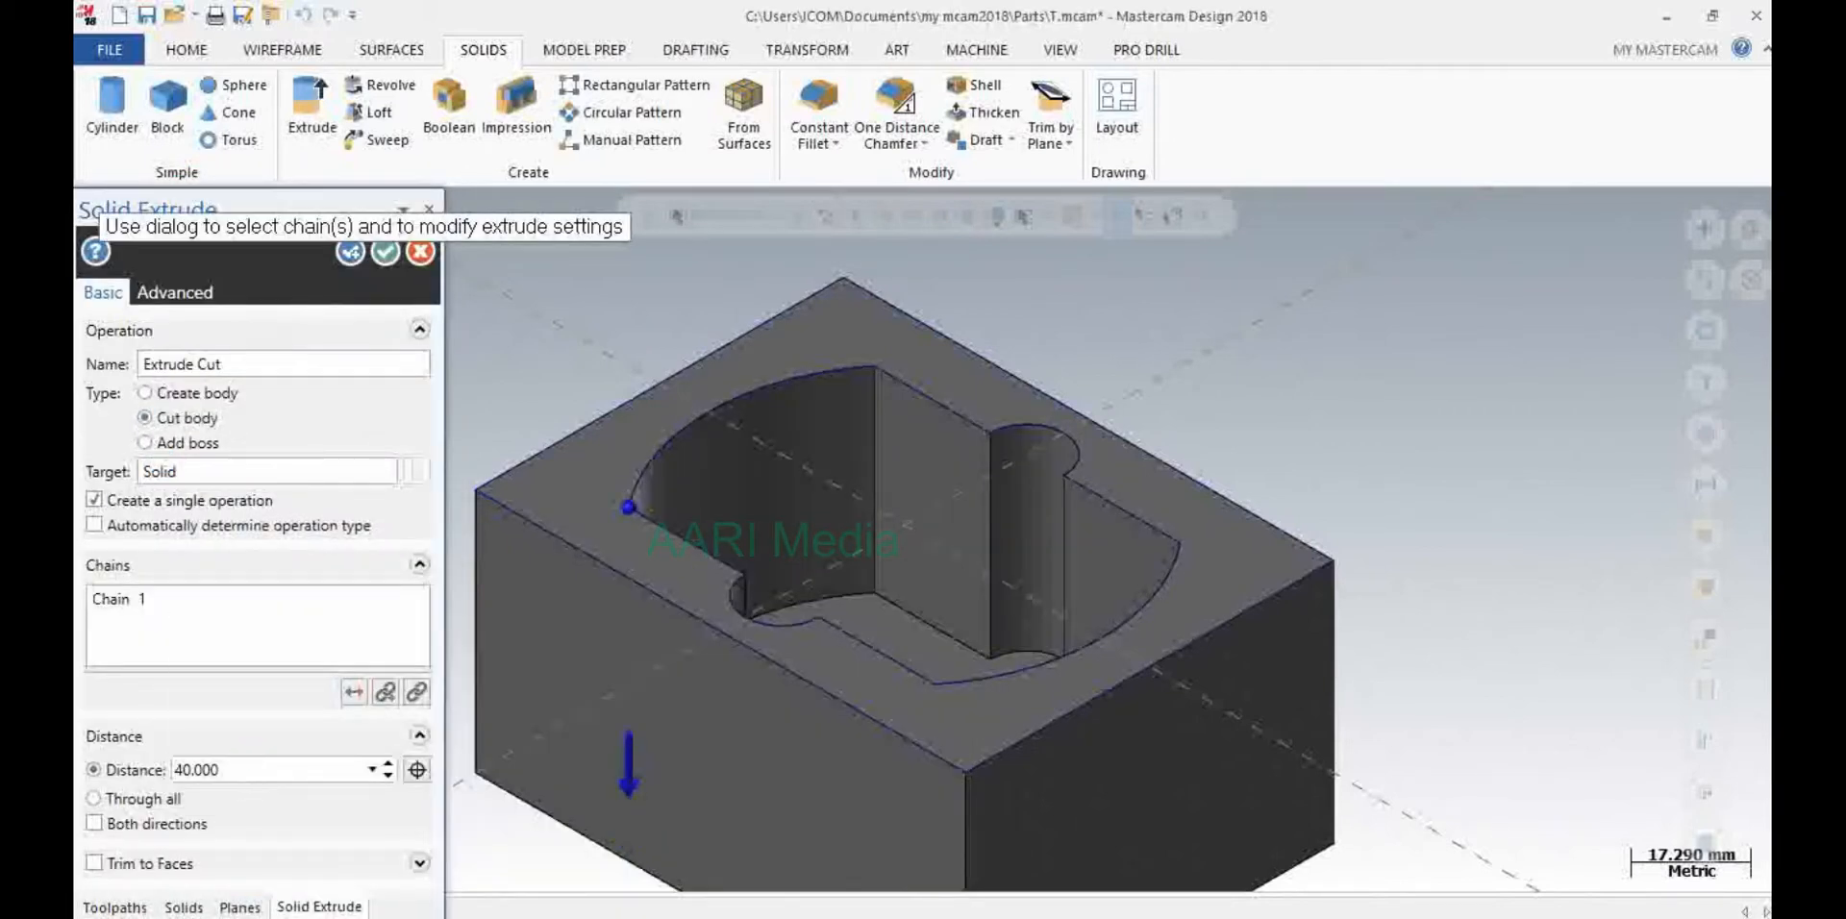
click(385, 252)
- Set up the default mill as the machine for the part
scroll(860, 496, down, 2)
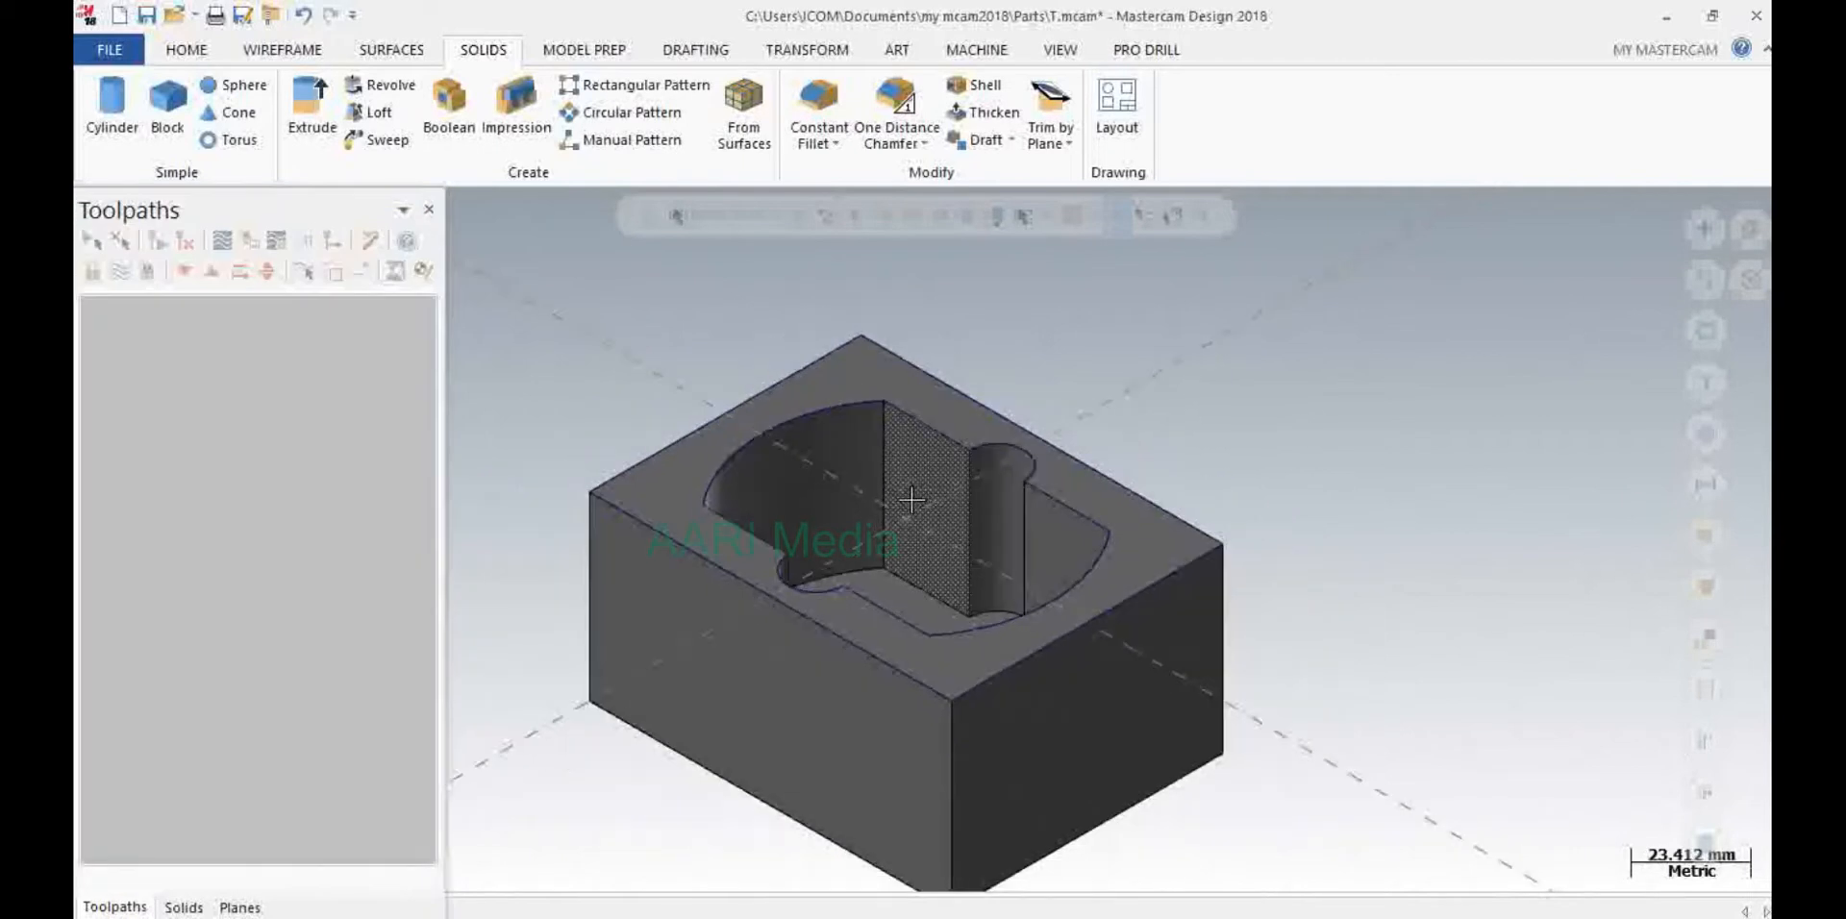
click(977, 49)
click(108, 113)
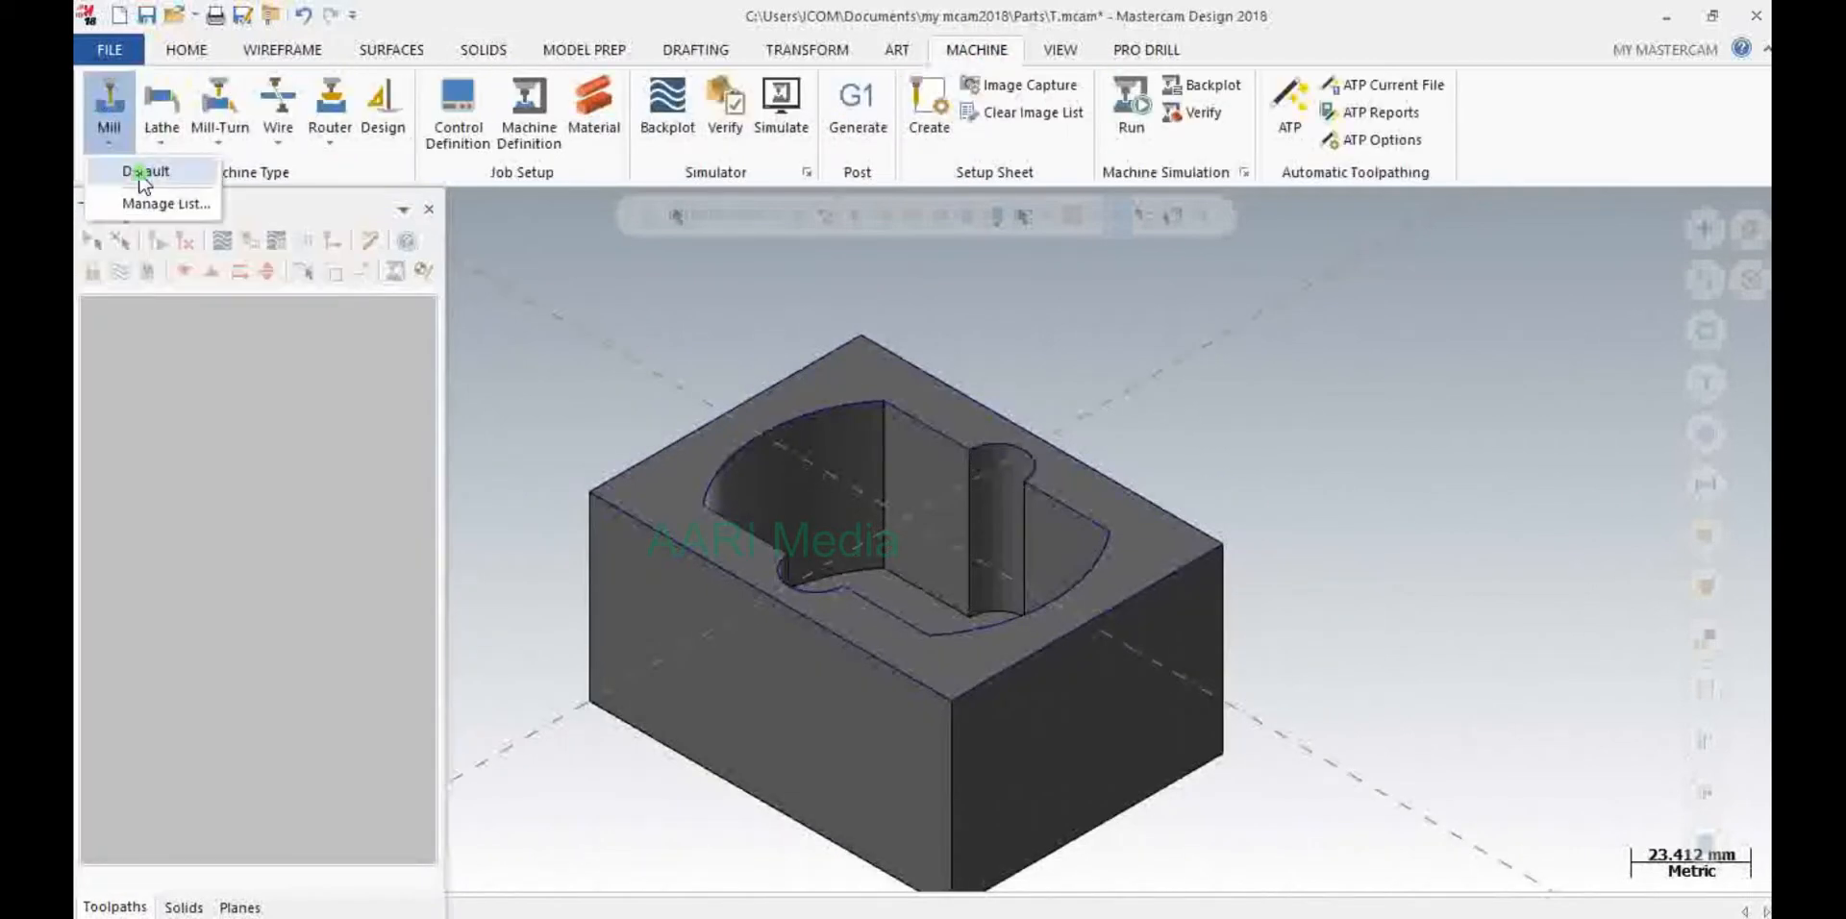
click(144, 189)
- Define rectangular stock of 100 × 75 × 50 mm for the machine group from all entities
click(117, 326)
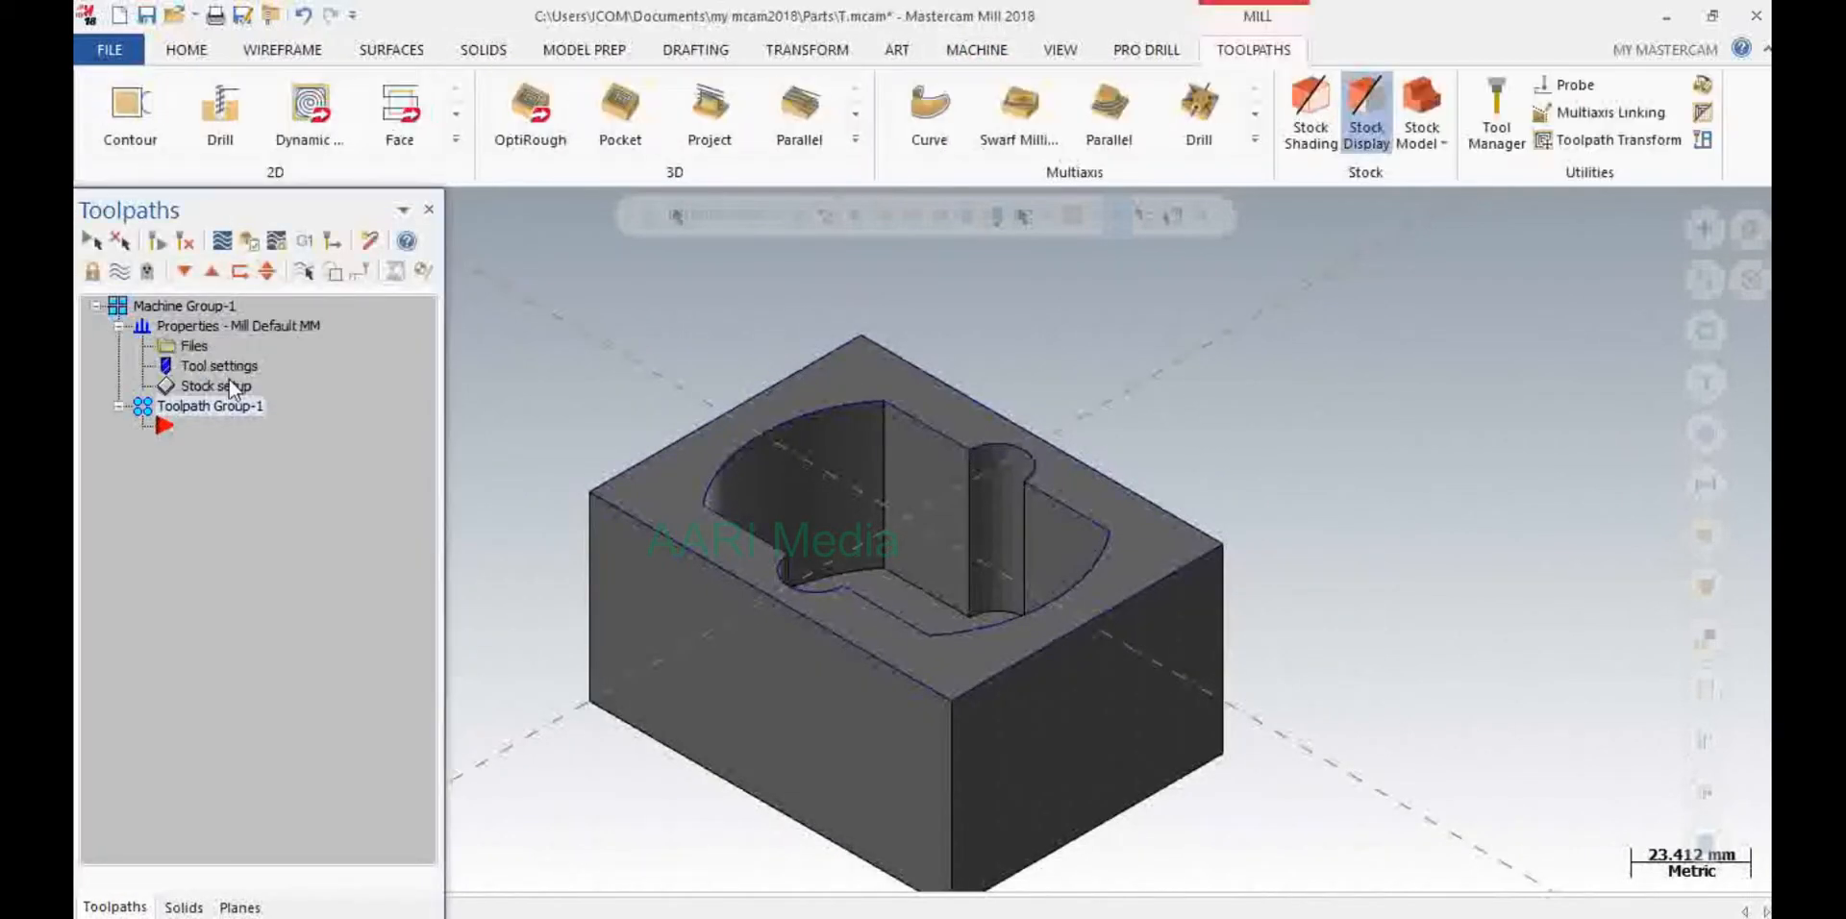
click(229, 395)
click(571, 767)
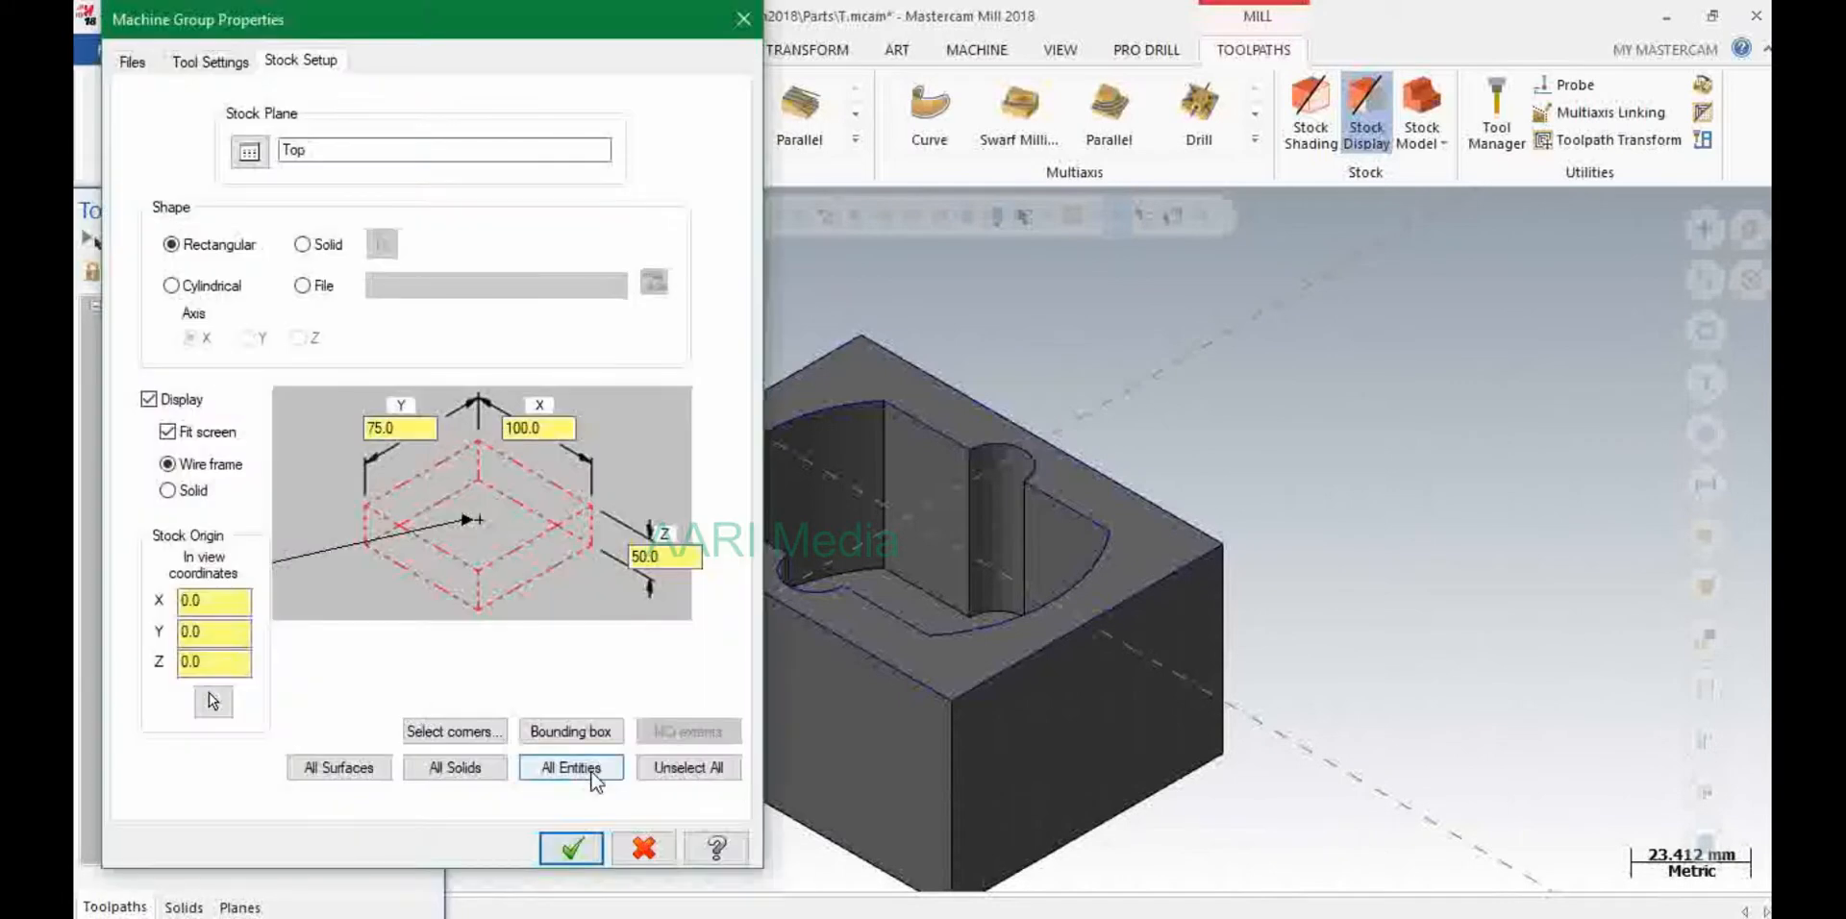
click(571, 848)
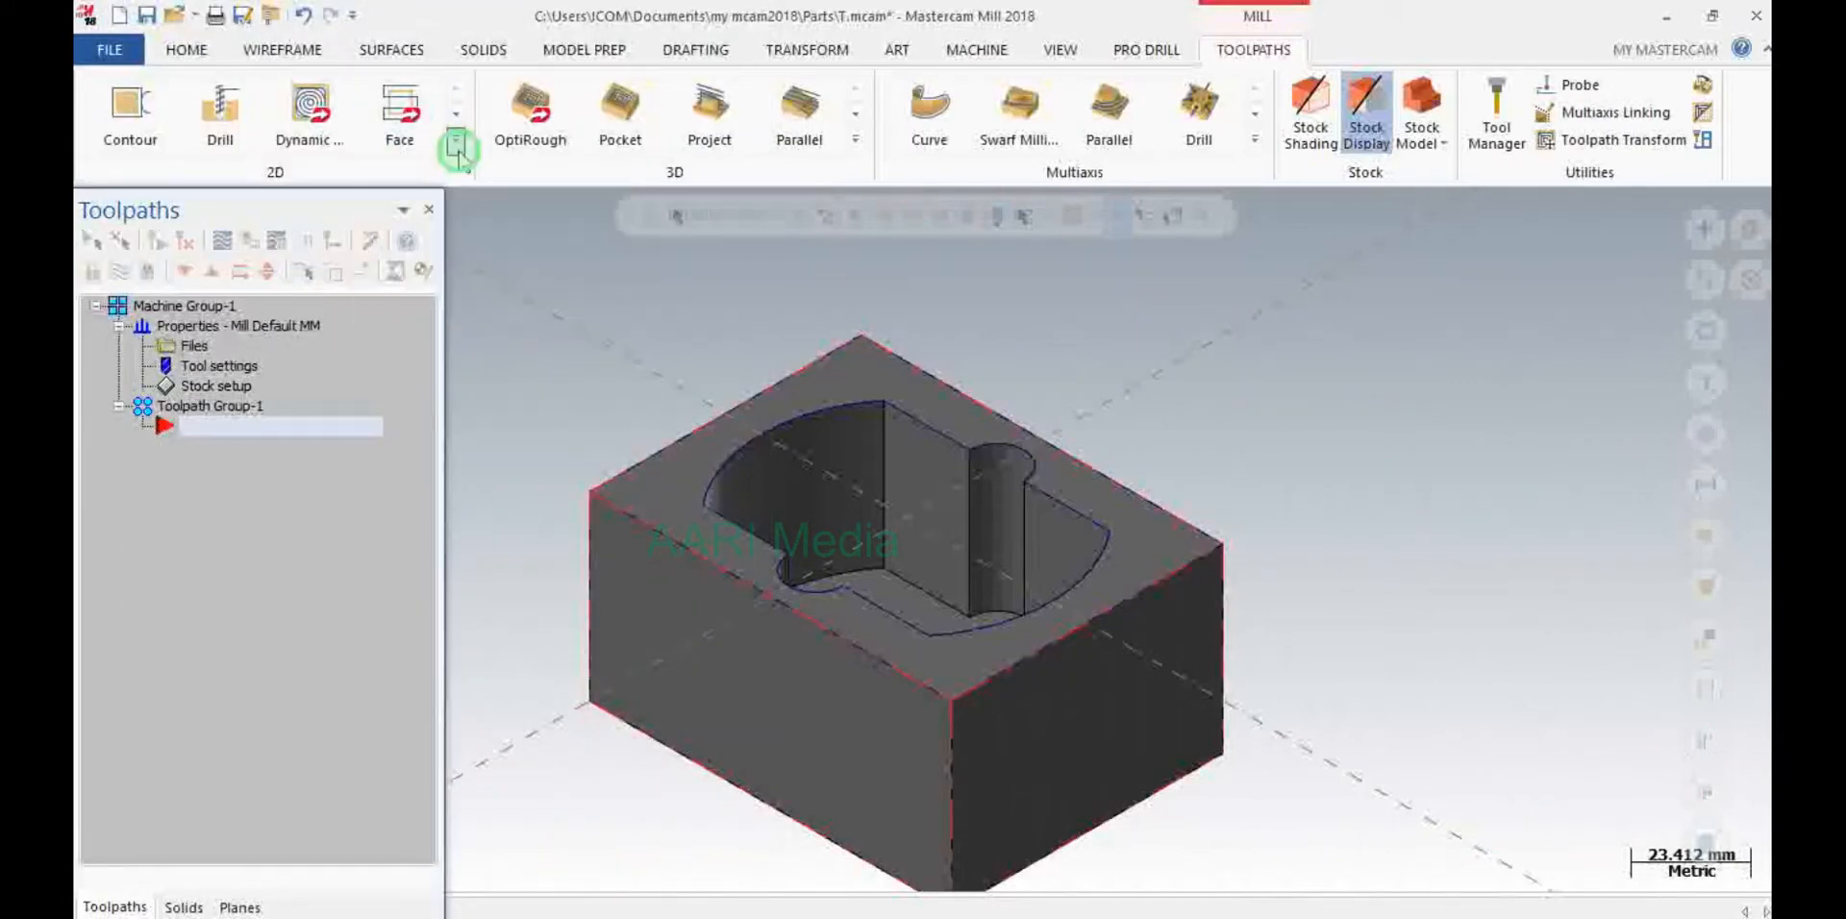
- Create a 2D Pocket toolpath using the inner Double D profile as the chain
click(458, 150)
click(226, 245)
click(729, 538)
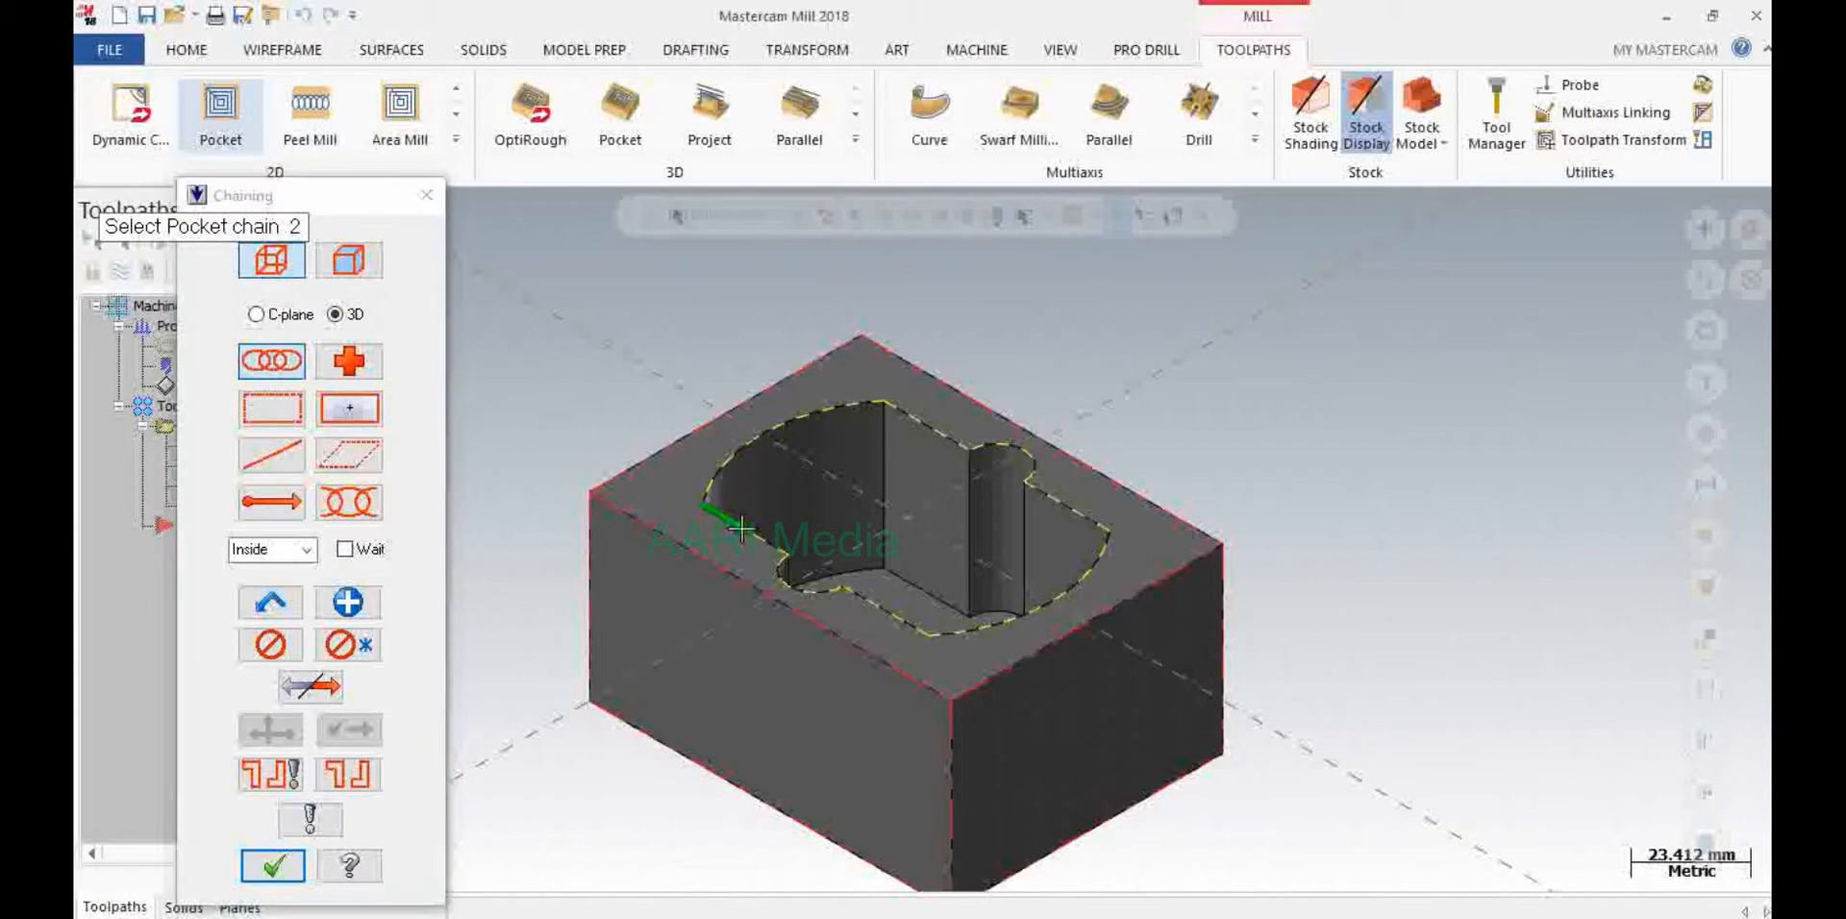
click(273, 865)
click(651, 173)
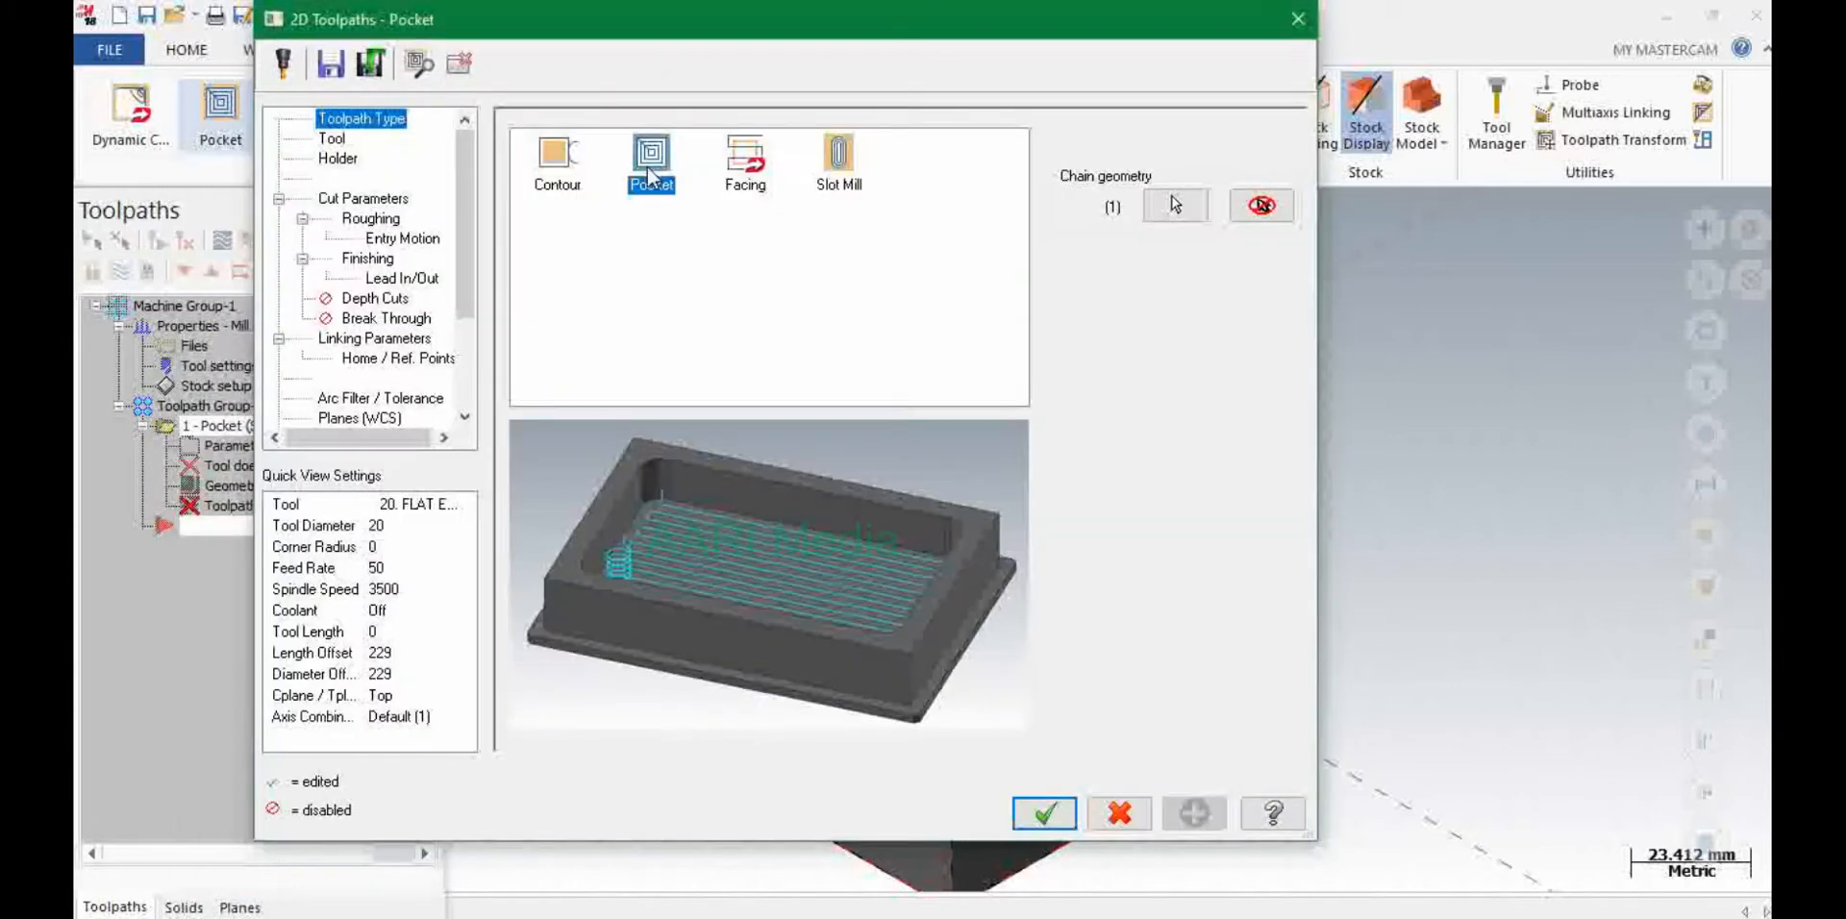
- Choose the 5 mm ball-nose end mill from the tool library for the pocket and check its holder settings
click(332, 138)
click(575, 537)
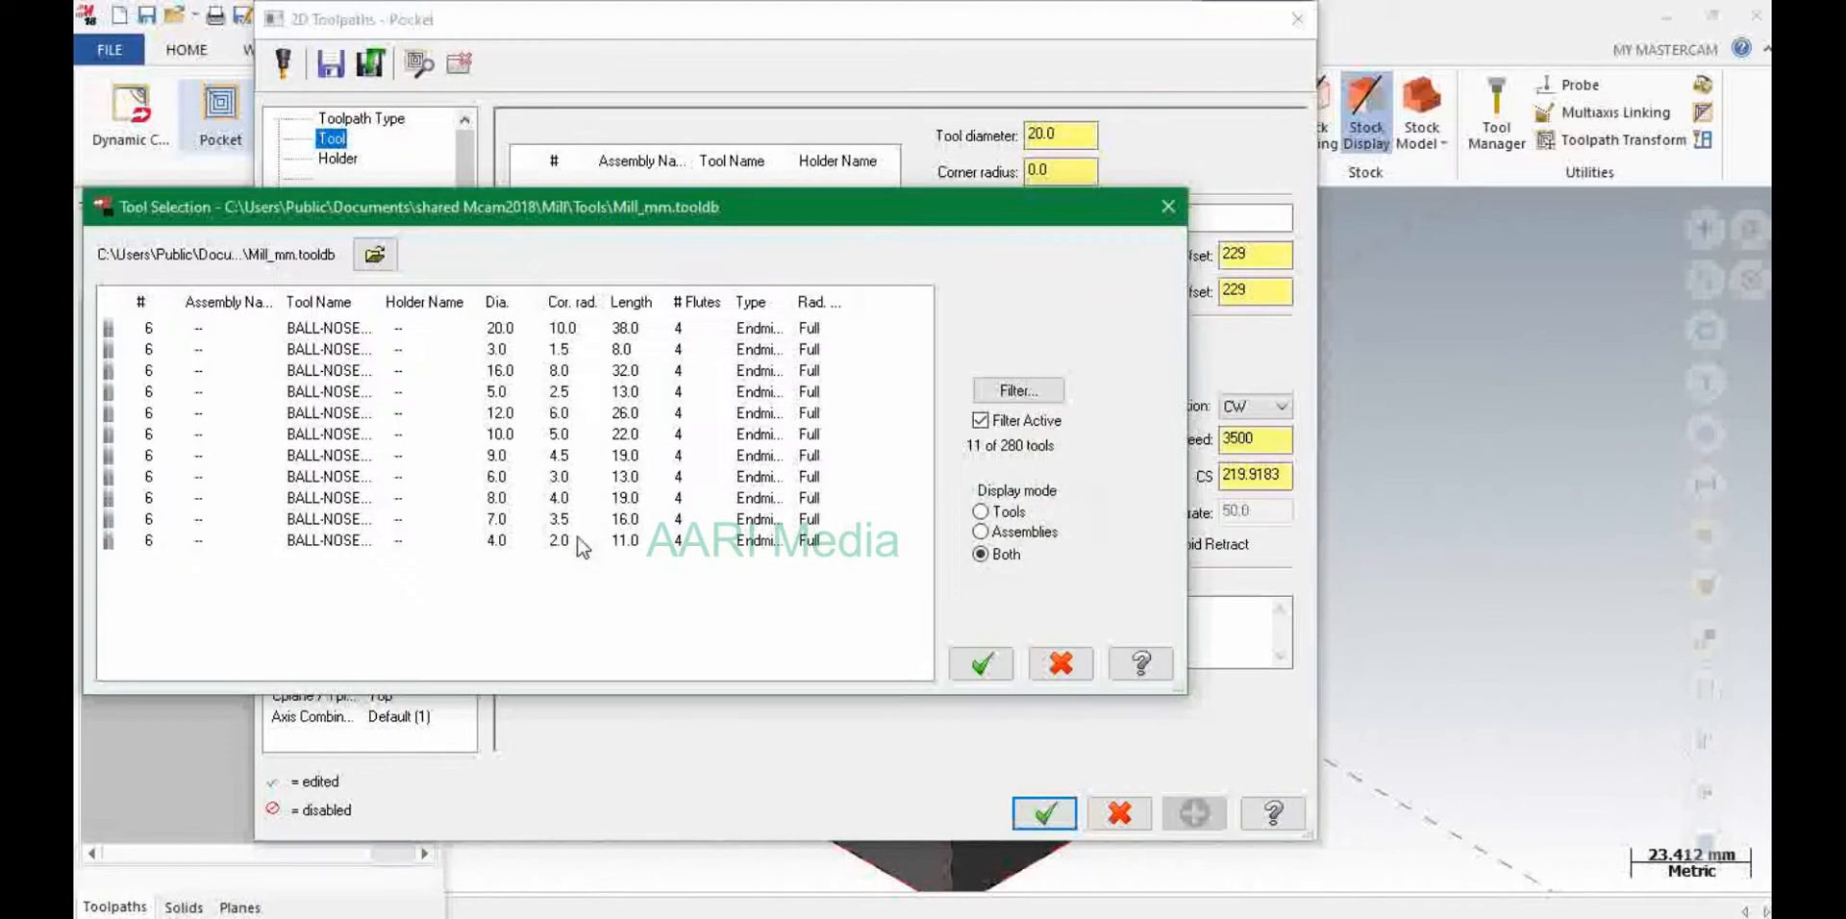
click(500, 393)
click(980, 664)
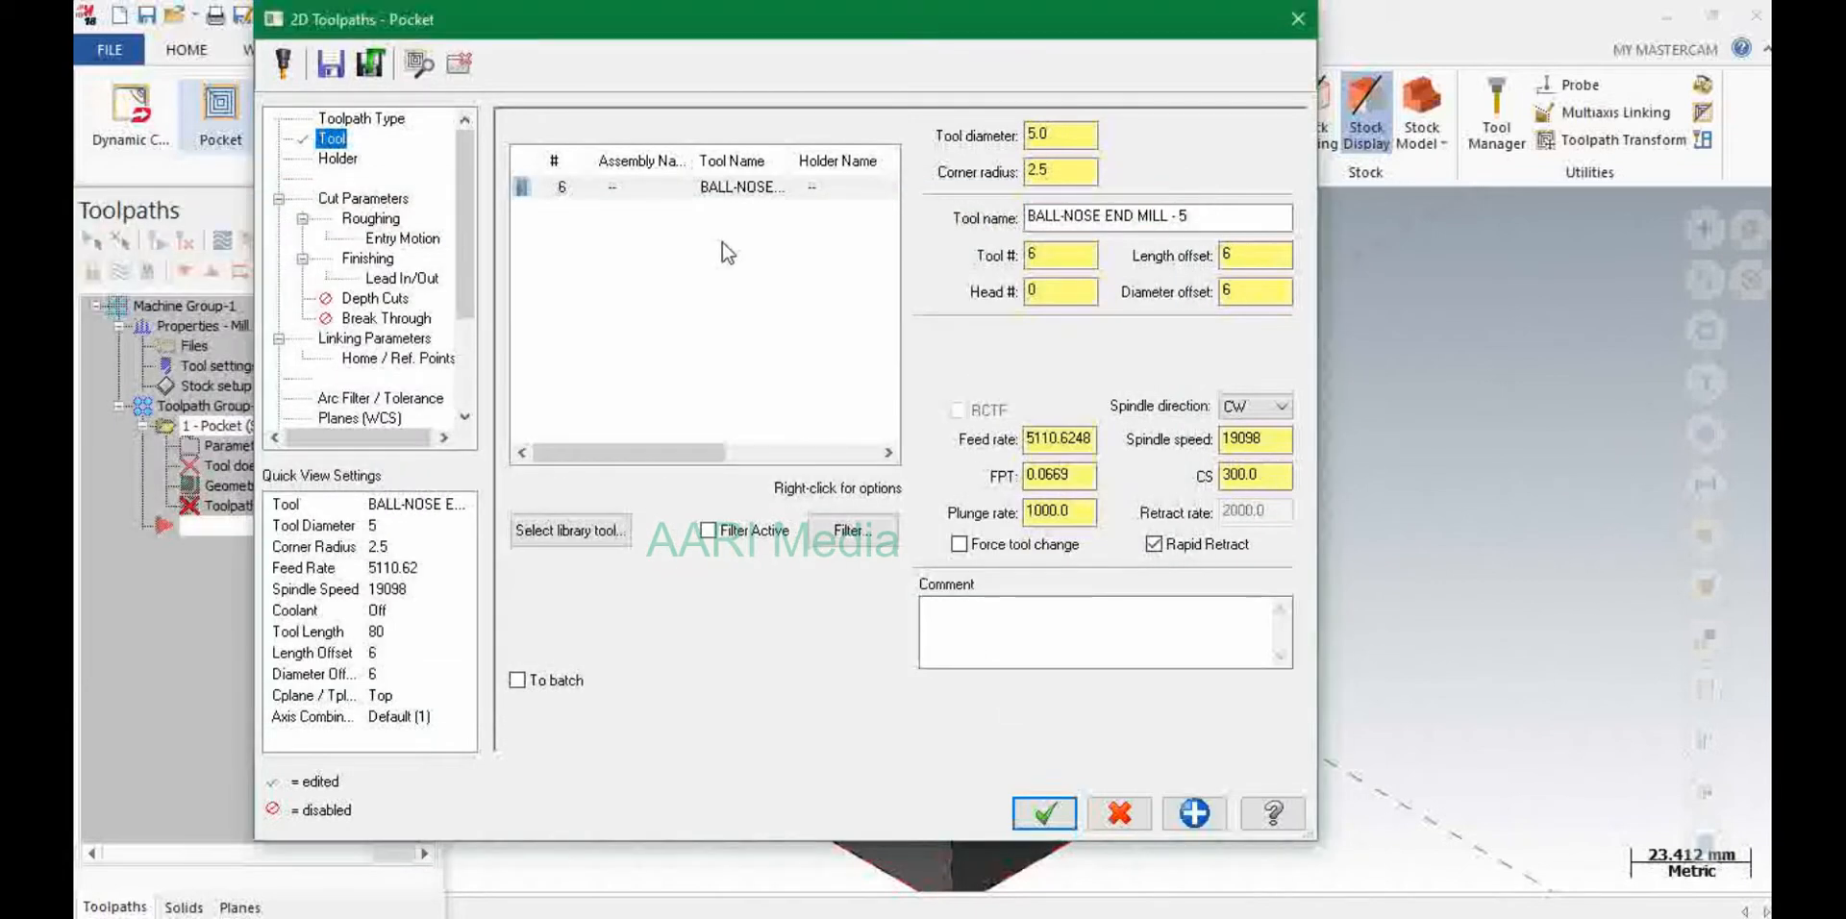
click(327, 161)
click(331, 139)
click(335, 159)
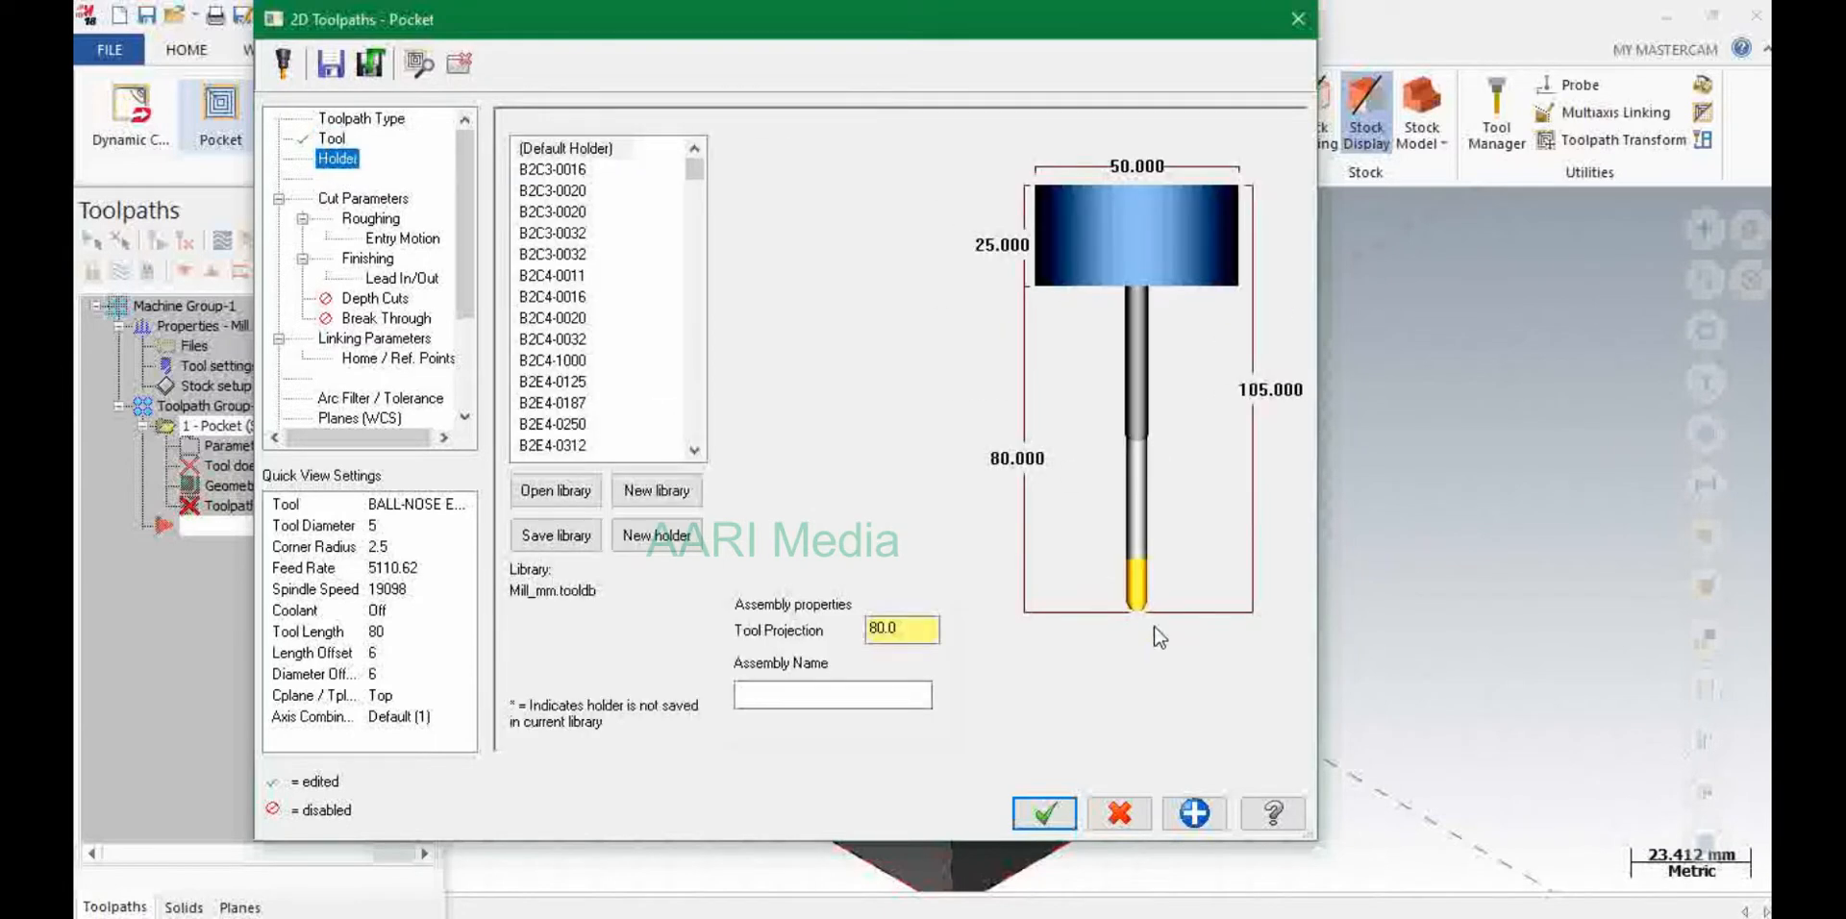
- Review the pocket's cut parameters and tip compensation, and set the roughing cutting method to Zigzag
click(385, 200)
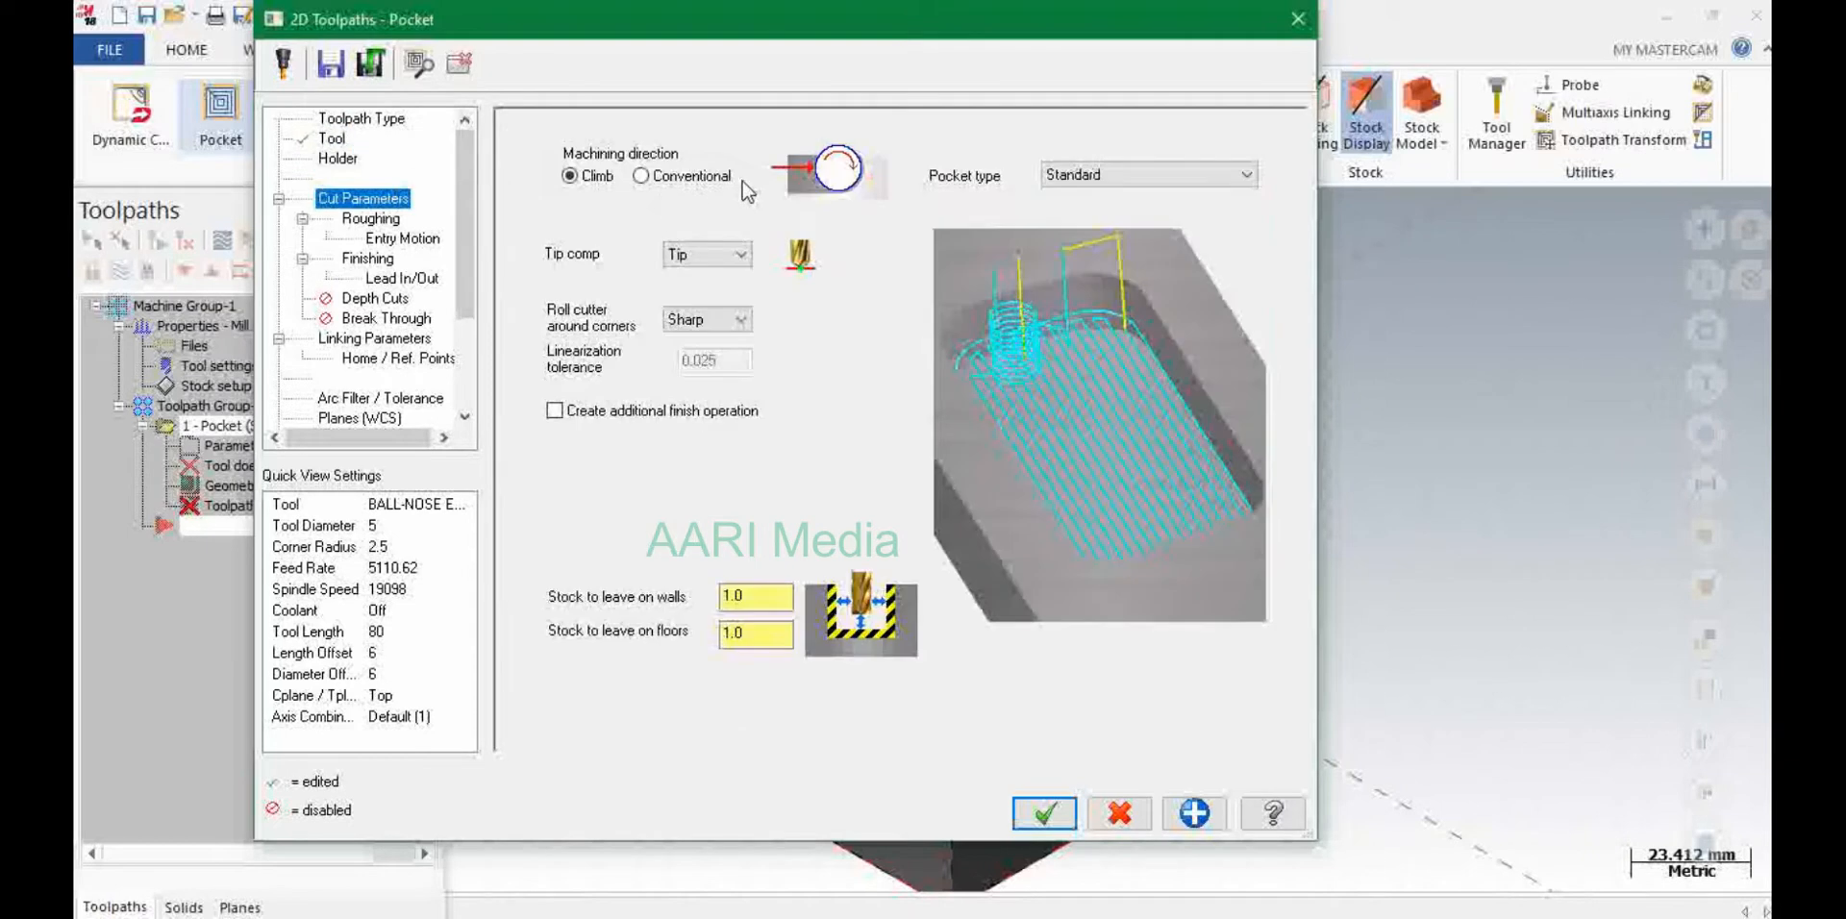
click(741, 255)
click(748, 265)
click(370, 218)
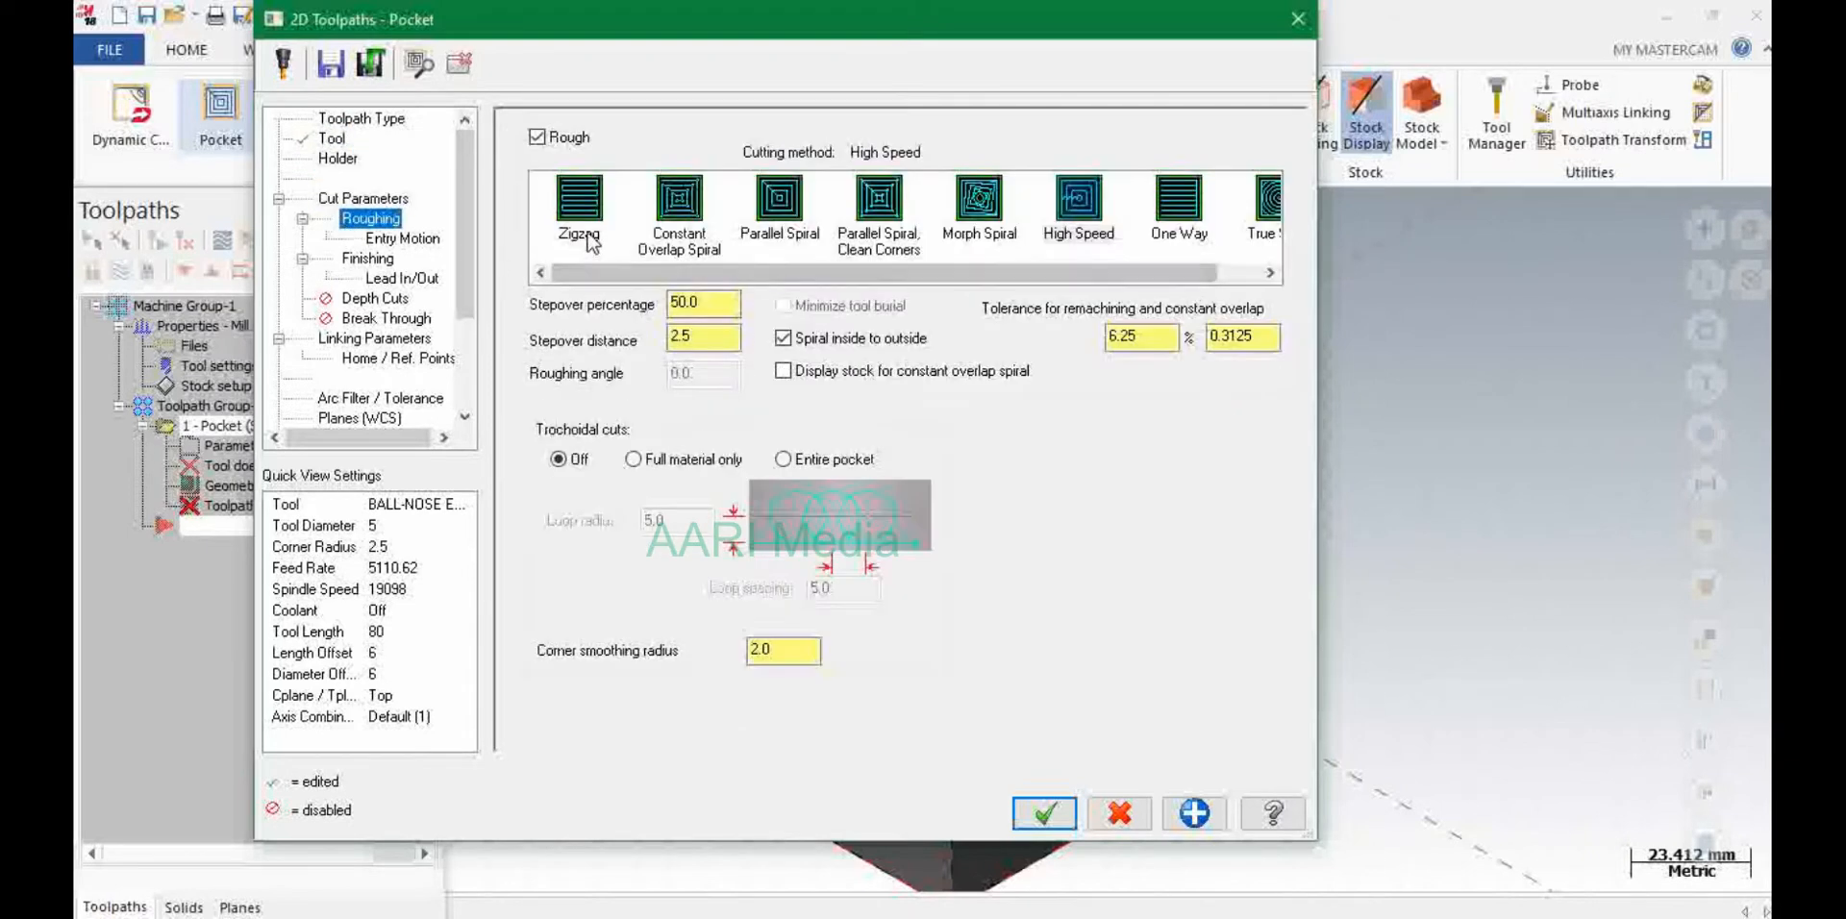
click(581, 236)
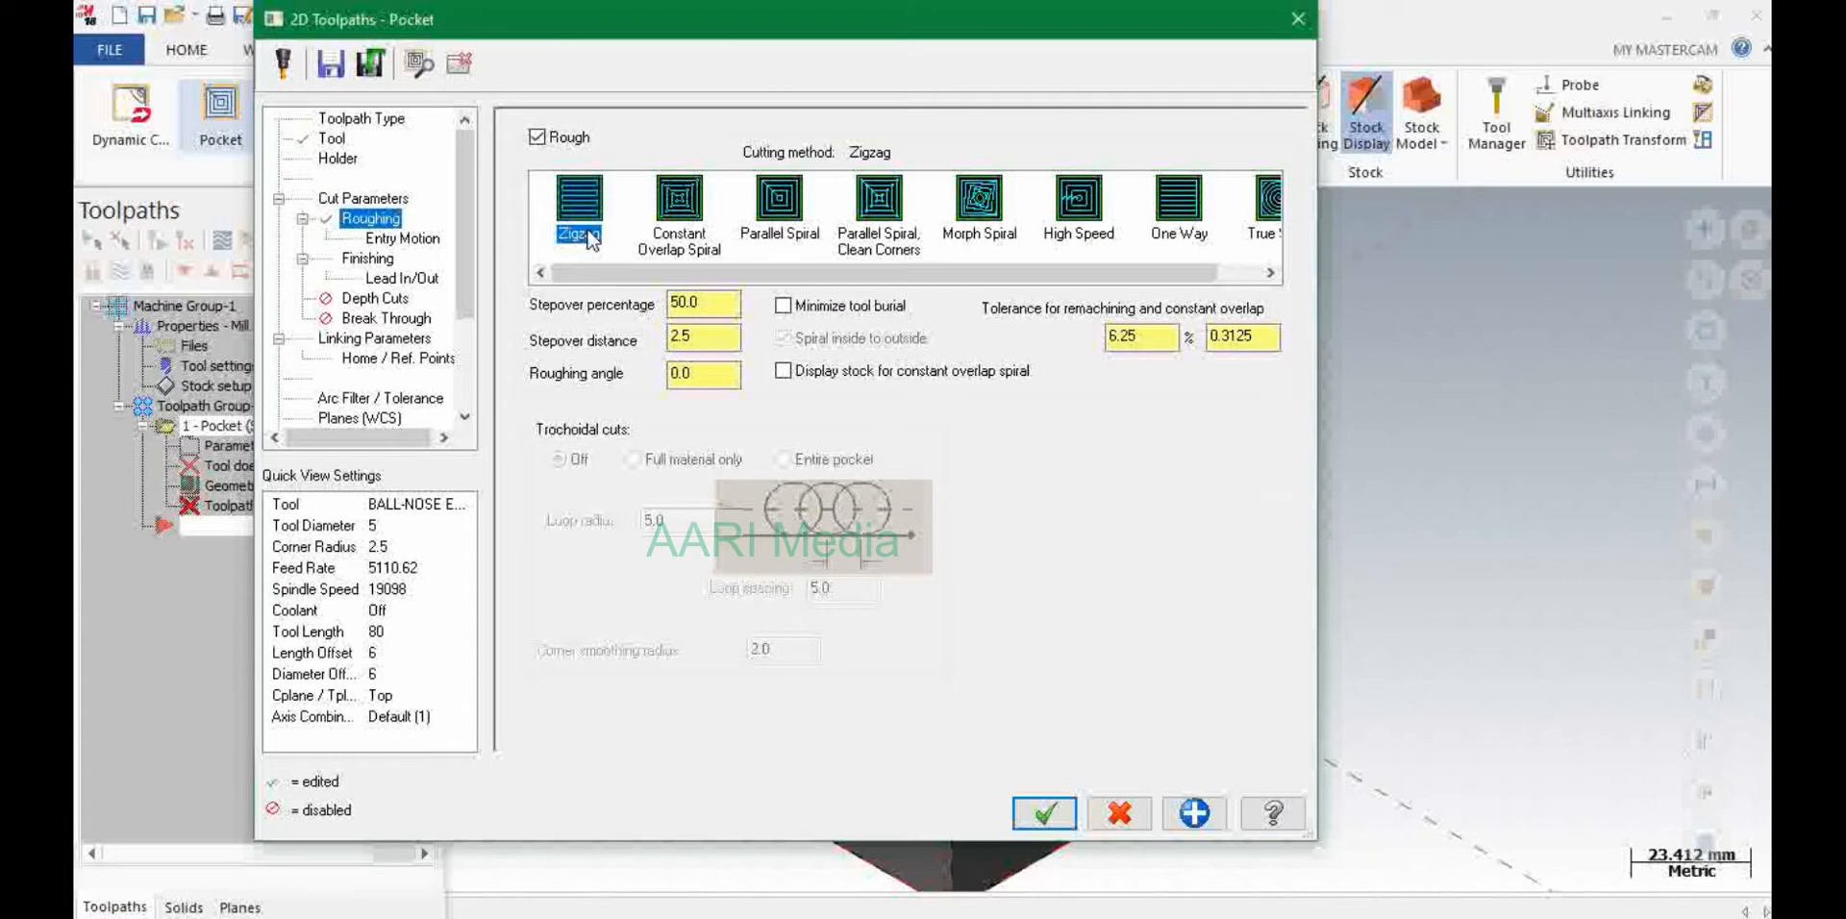
- Set the pocket to 3 finish passes, and check the helix entry motion and the lead in/out settings
click(380, 238)
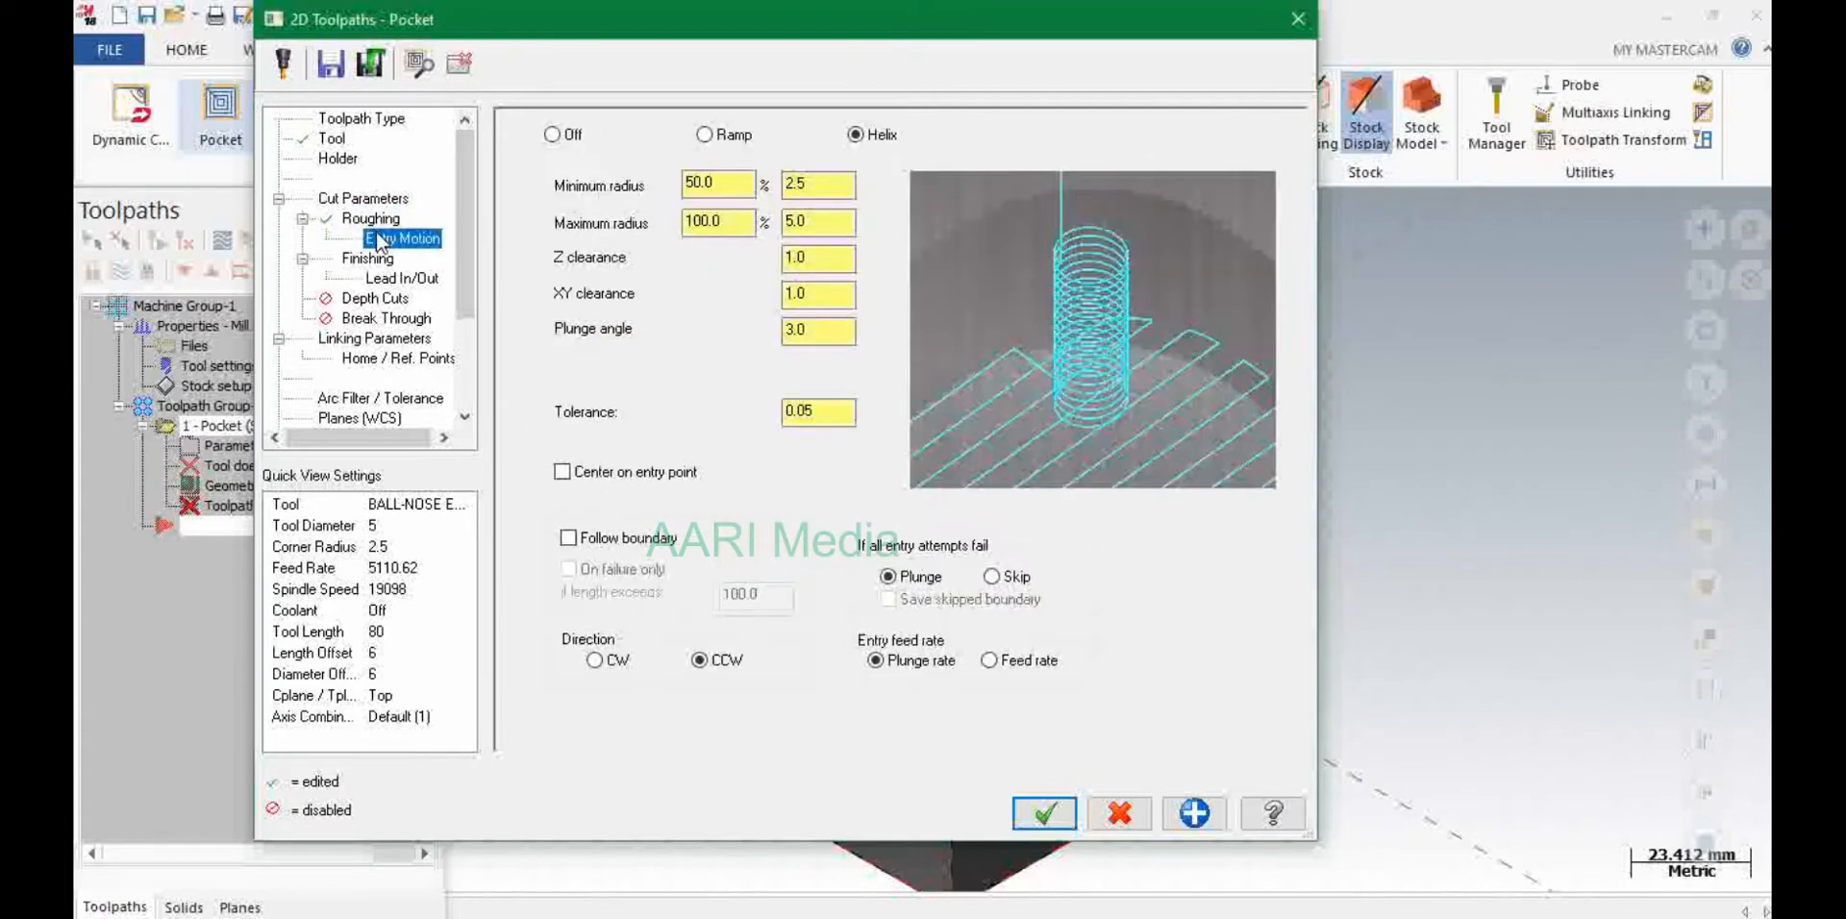
click(385, 259)
click(596, 207)
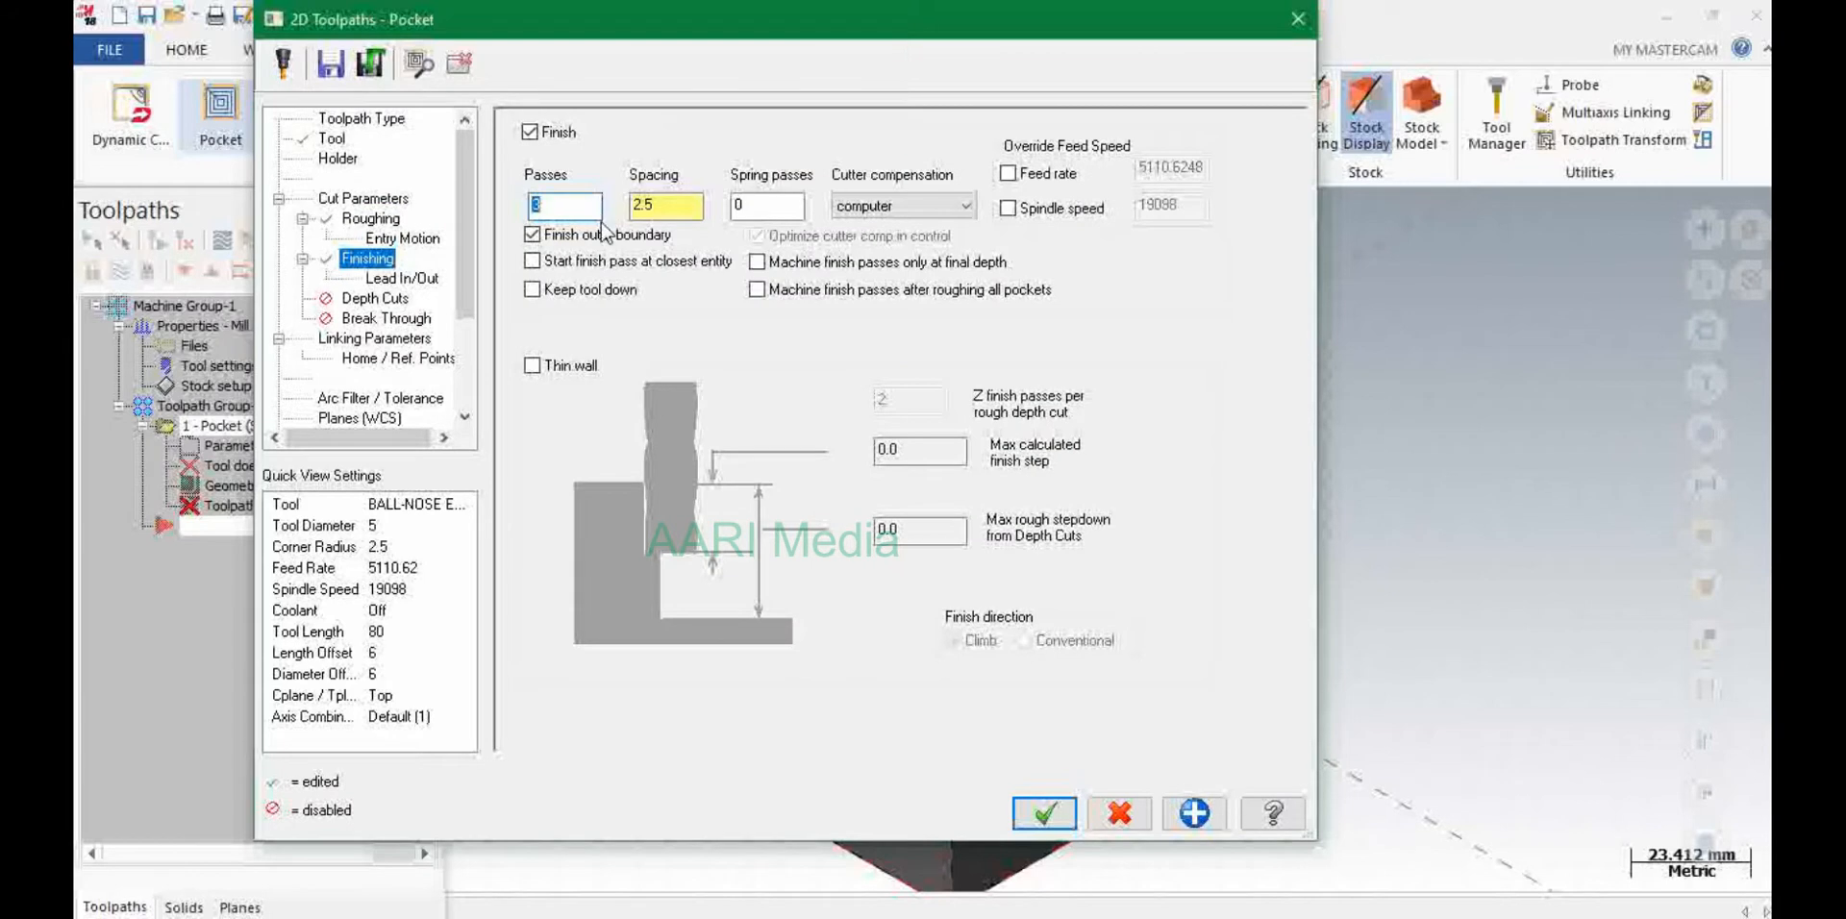
click(400, 279)
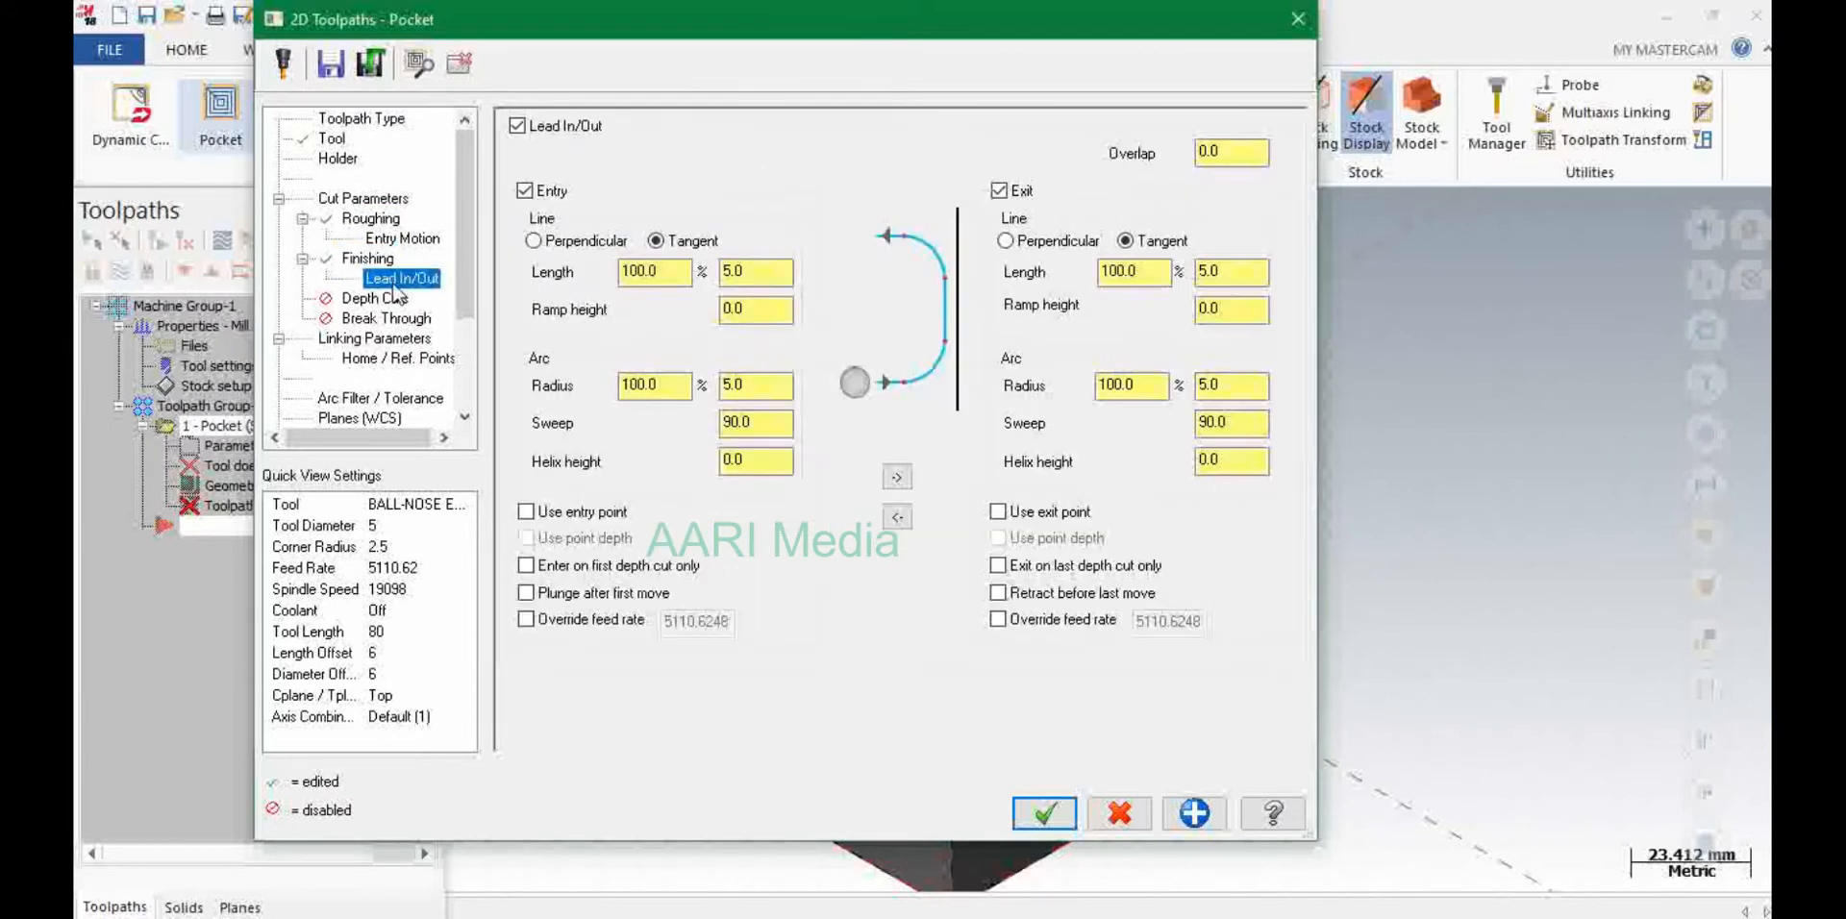
- Enable depth cuts for the pocket with a maximum rough step of 2.0 mm and 0 finish cuts
click(394, 299)
click(557, 146)
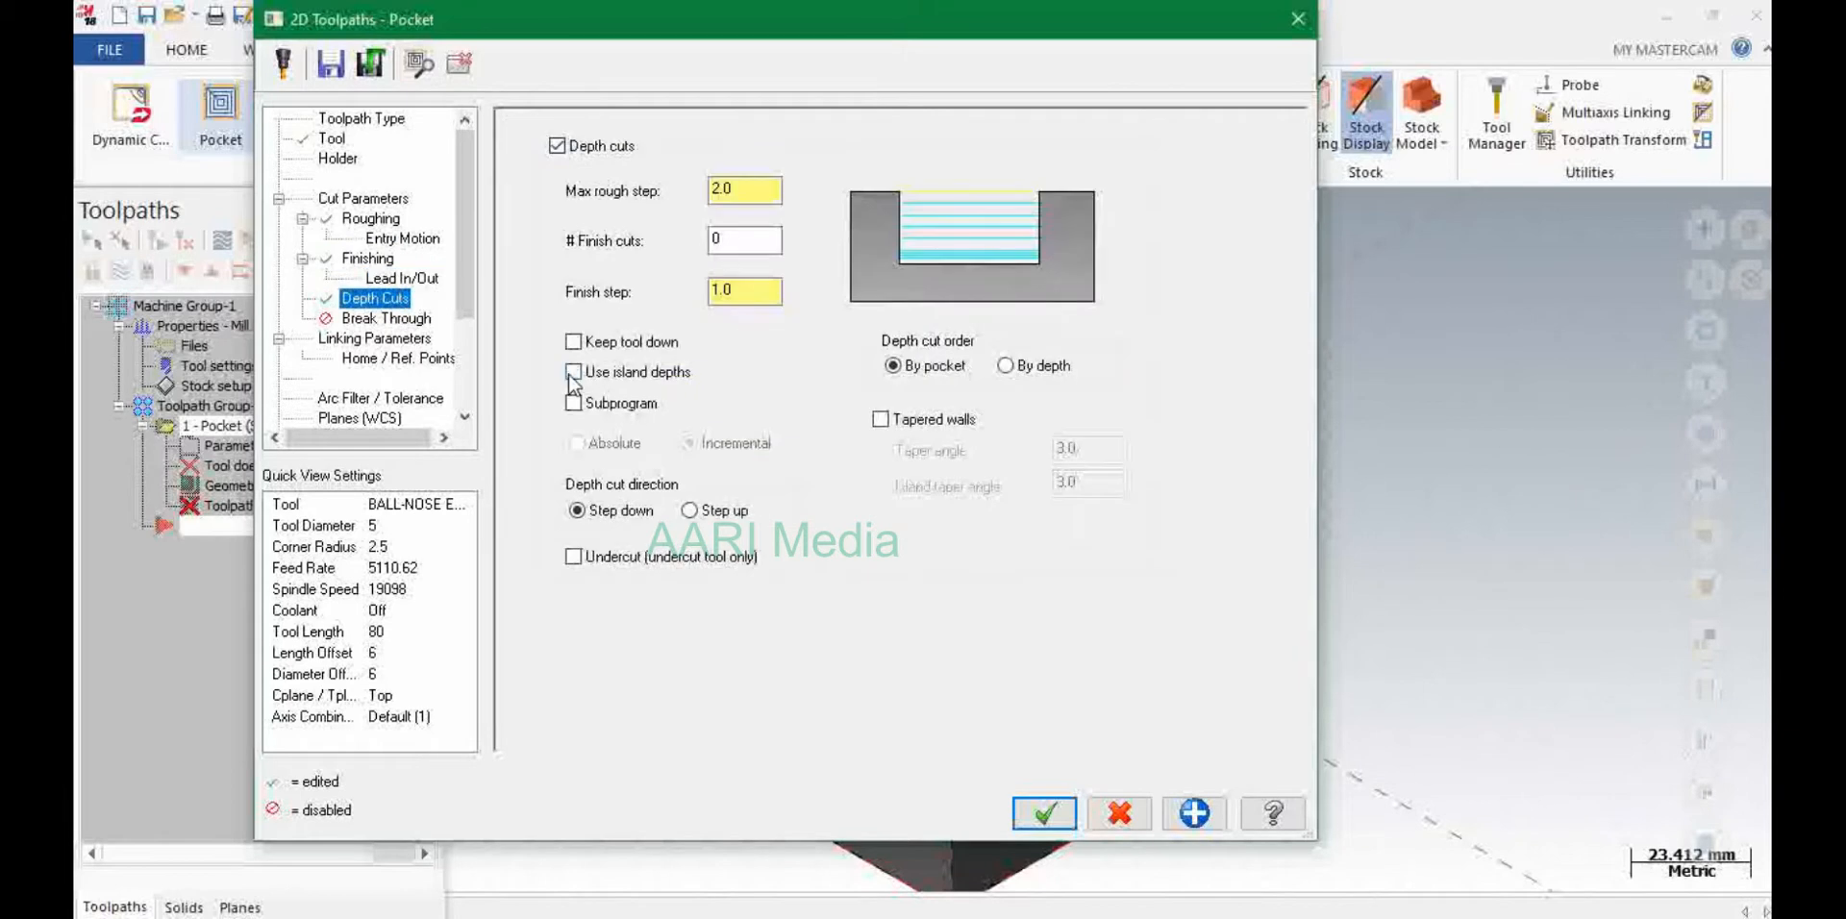
click(741, 237)
- Set the pocket's linking depth to -40.0 incremental and accept the parameters to generate the toolpath
click(386, 339)
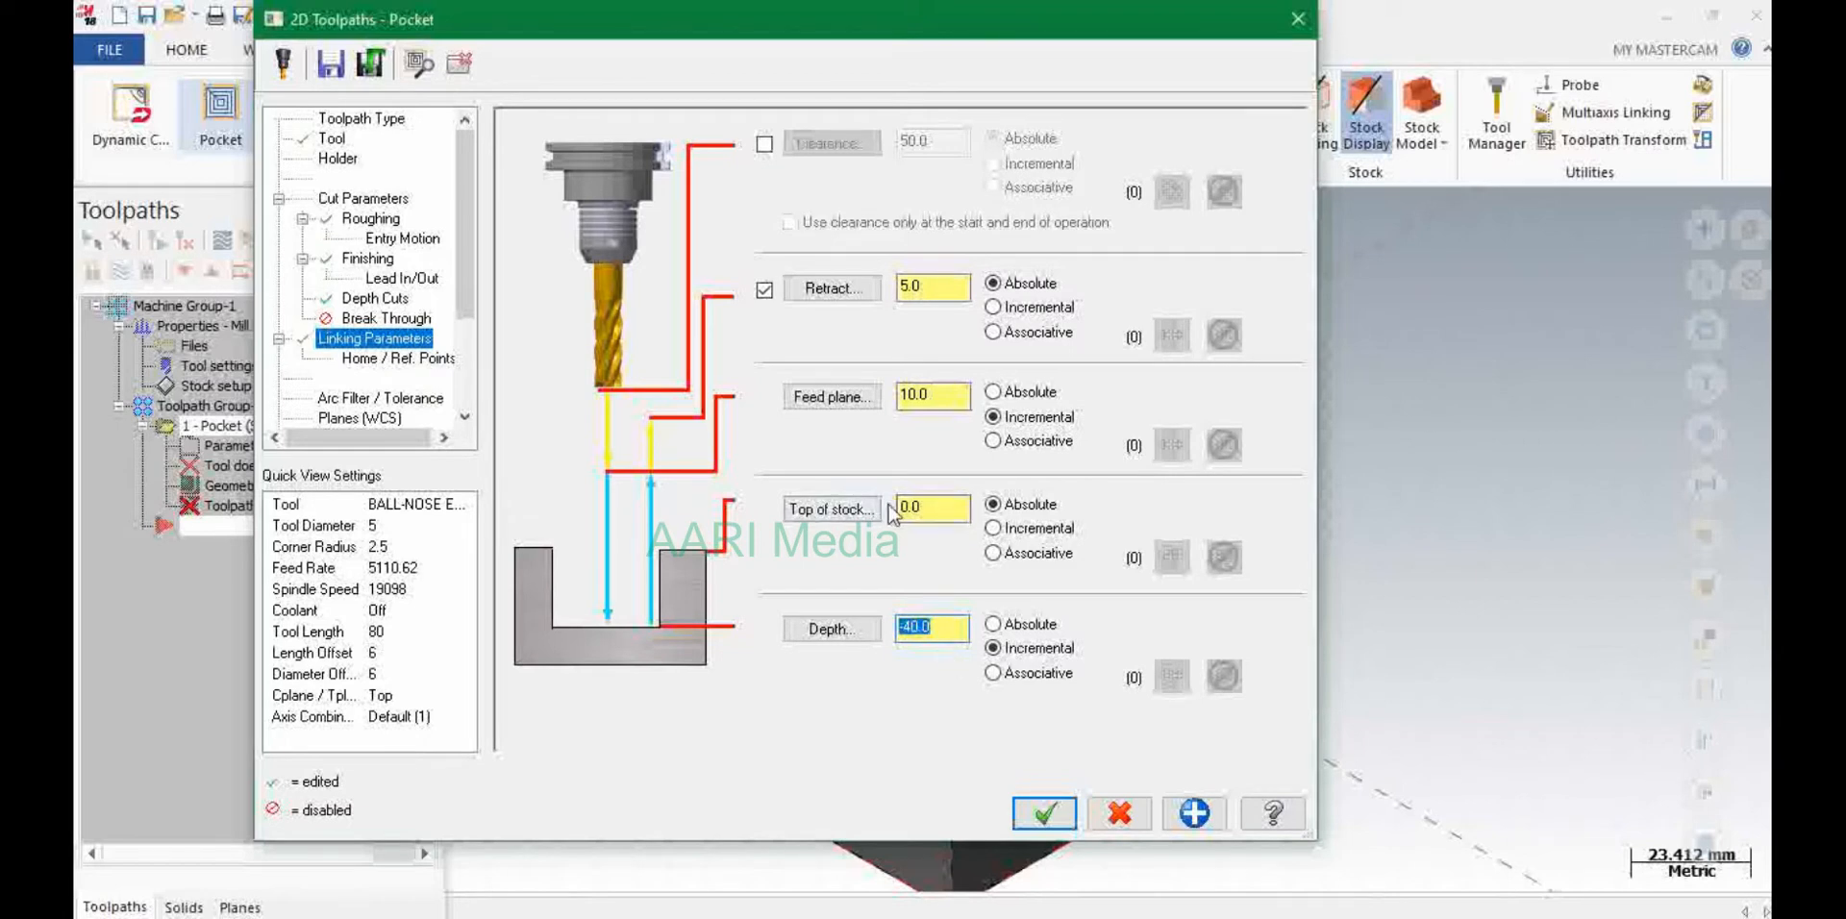
click(410, 359)
drag(467, 293, 488, 401)
scroll(385, 308, up, 1)
click(330, 239)
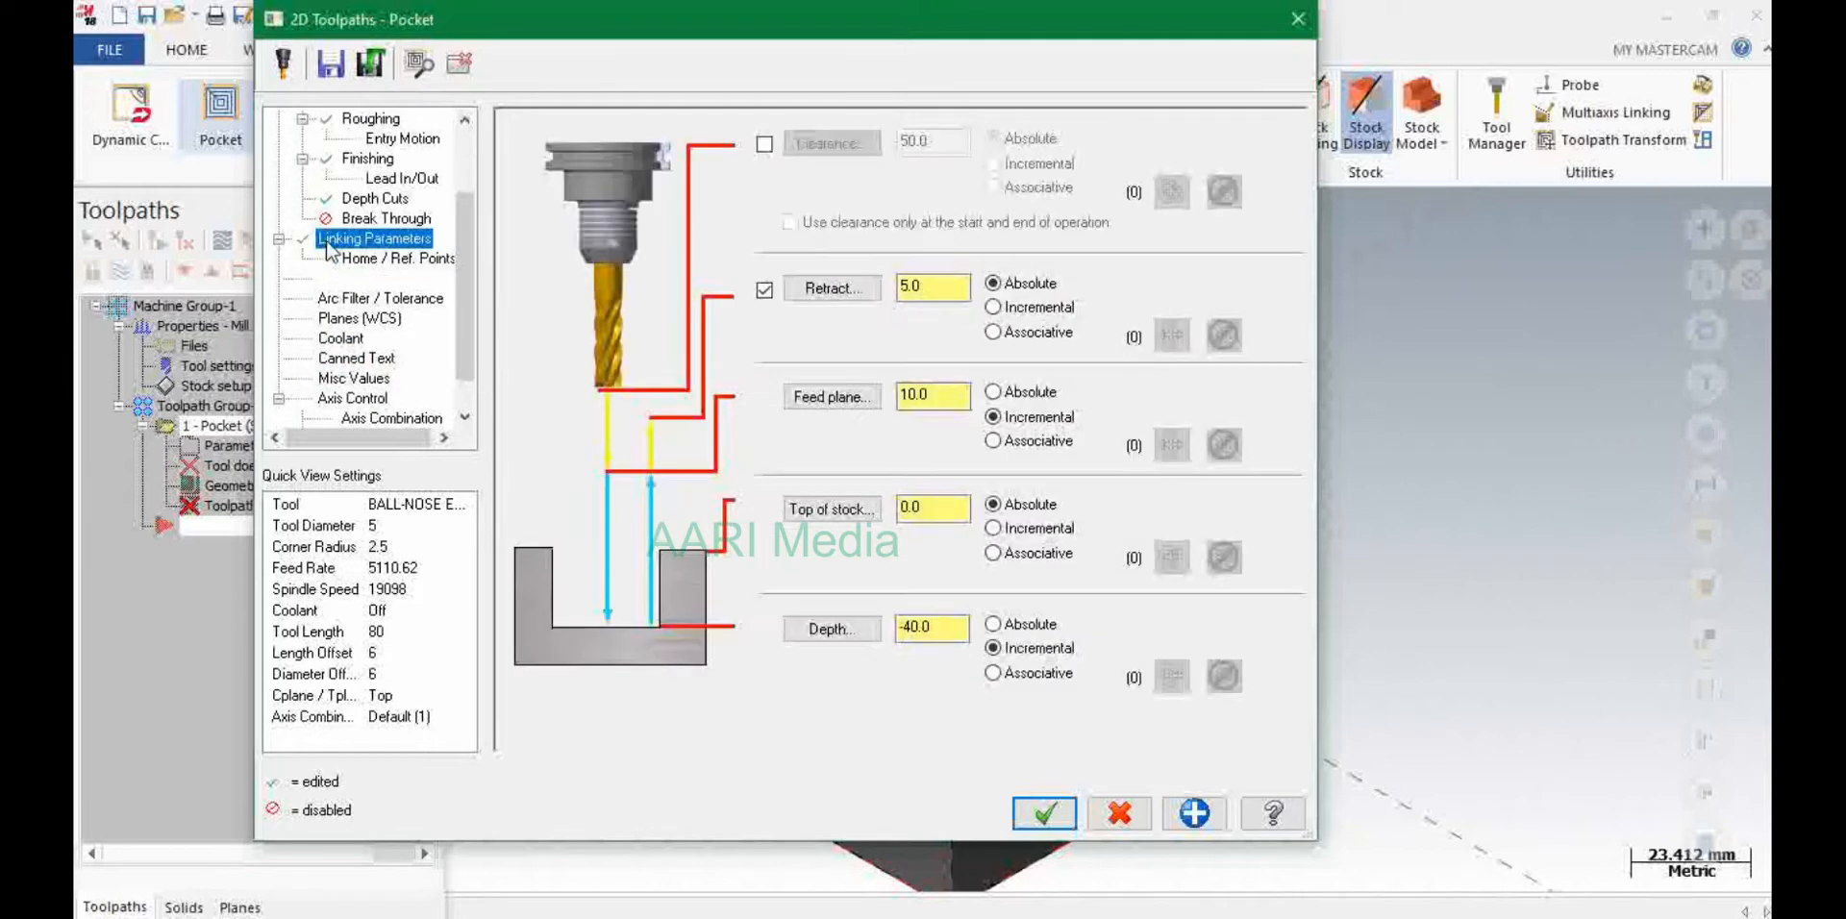
click(1044, 814)
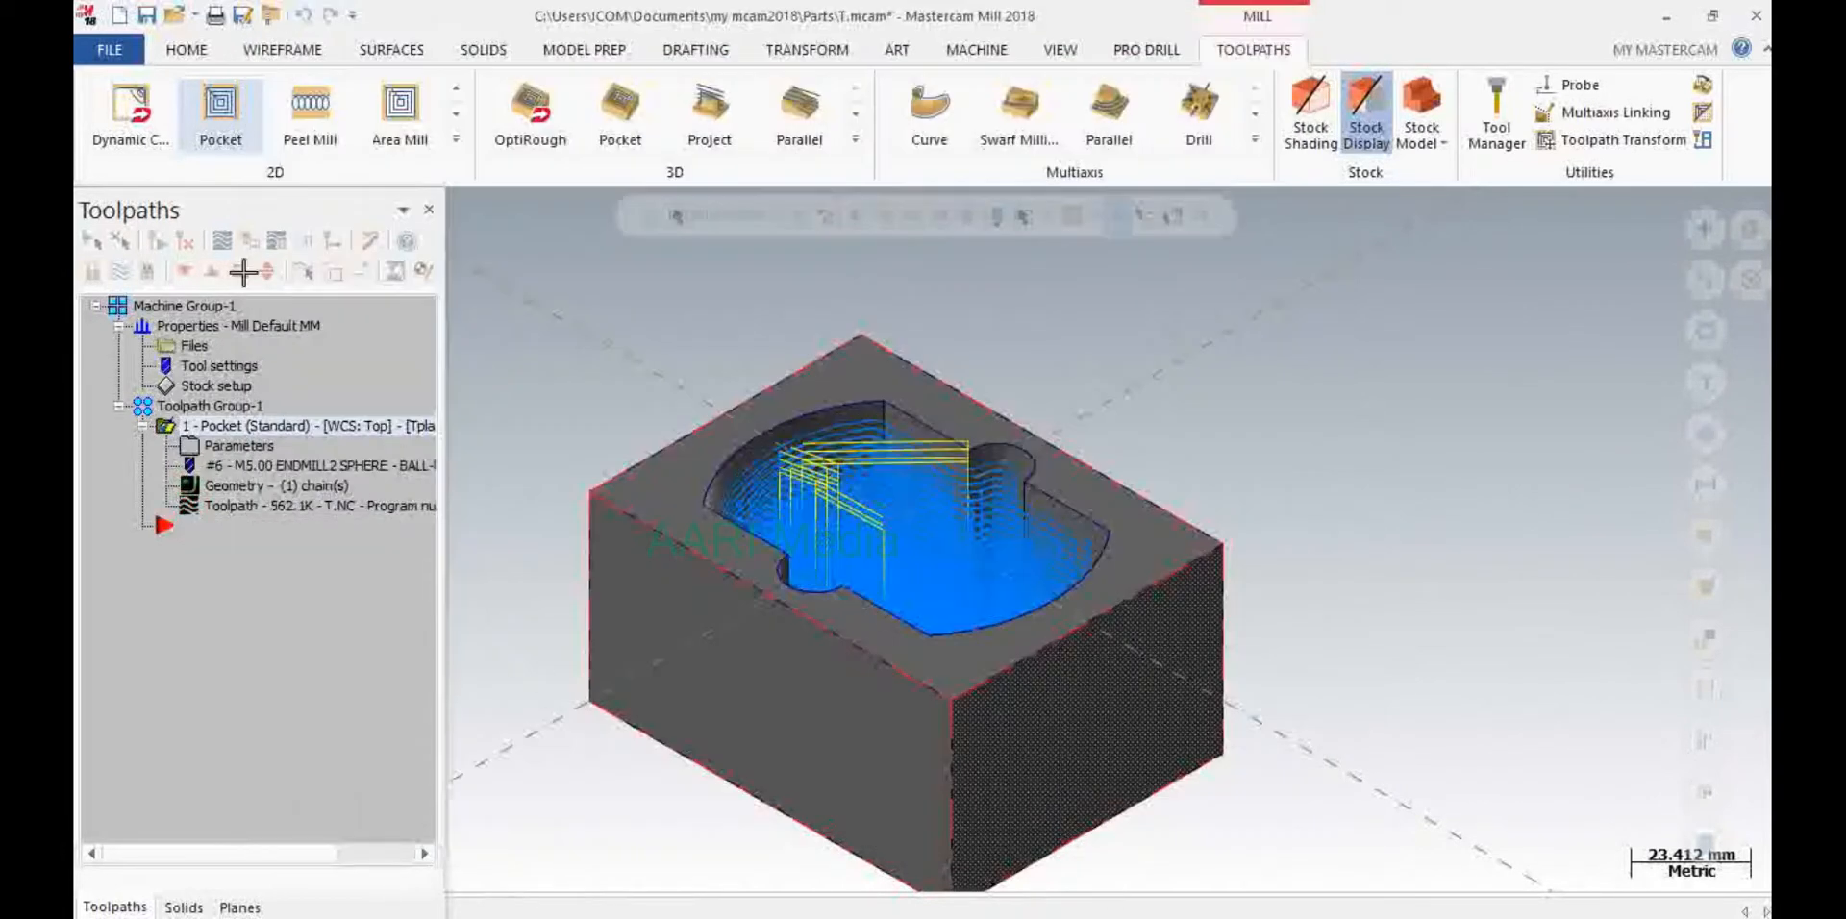
- Regenerate the pocket operation and examine its toolpath inside the part
click(154, 442)
click(157, 241)
middle_drag(1308, 336, 1315, 430)
click(403, 242)
click(673, 912)
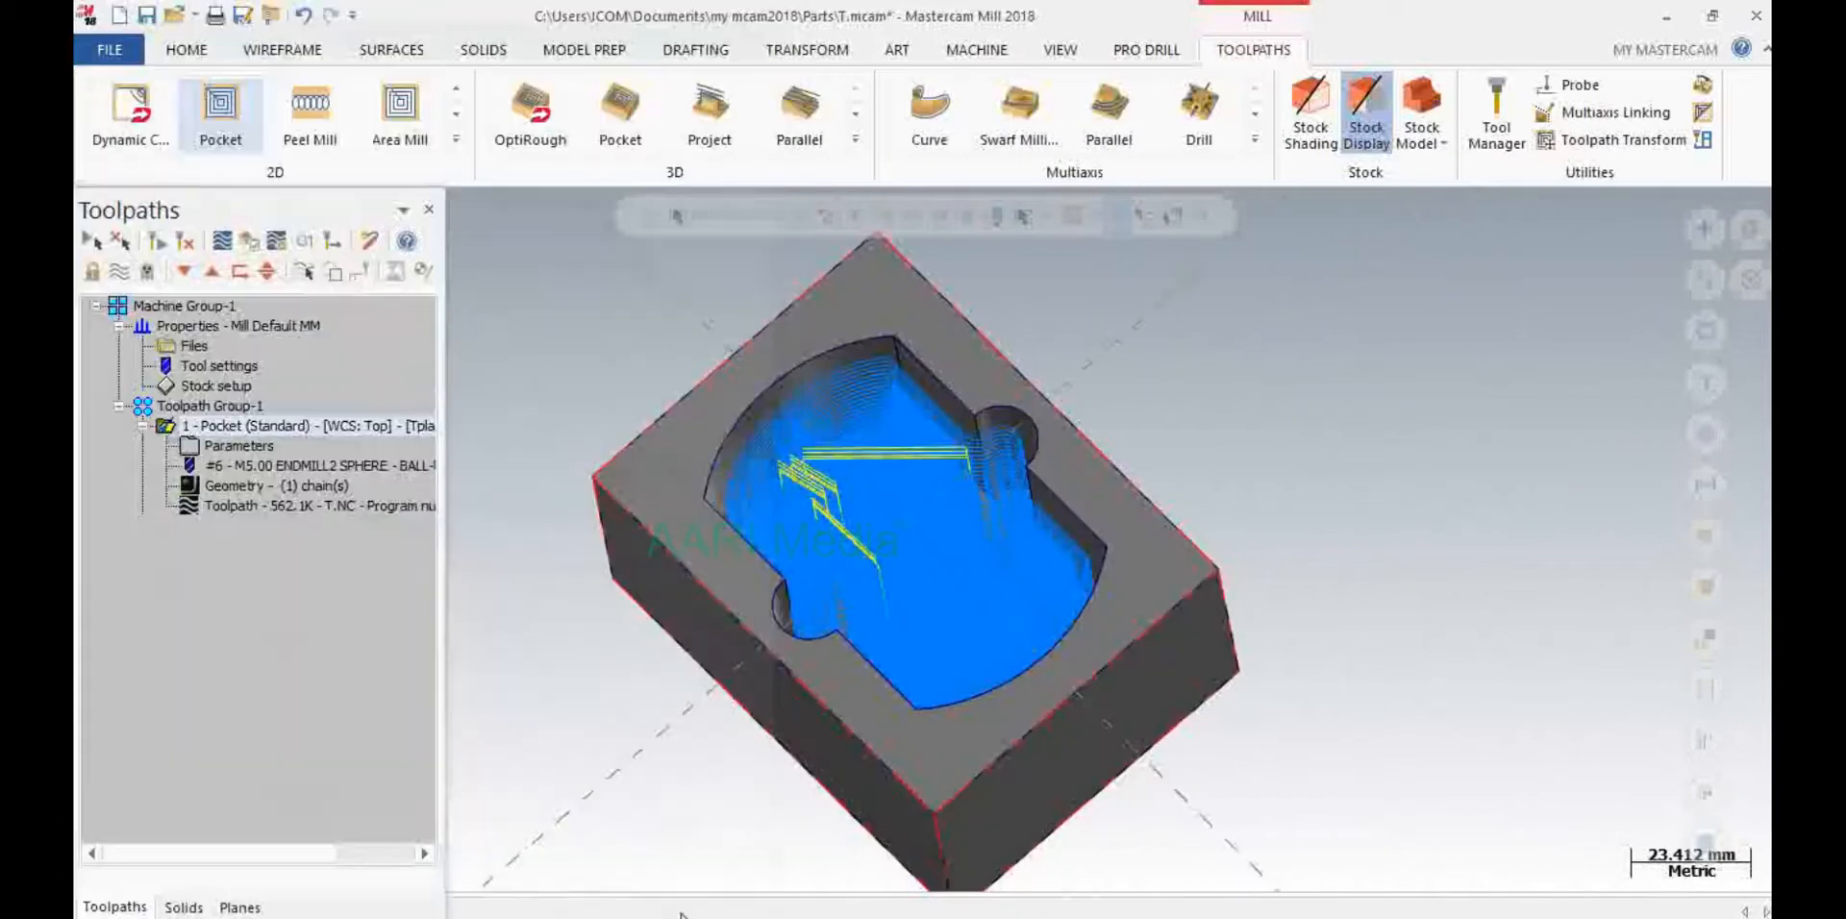
- Verify the pocket operation in Mastercam Simulator, using machine Simulation mode and a layout of four views
click(255, 245)
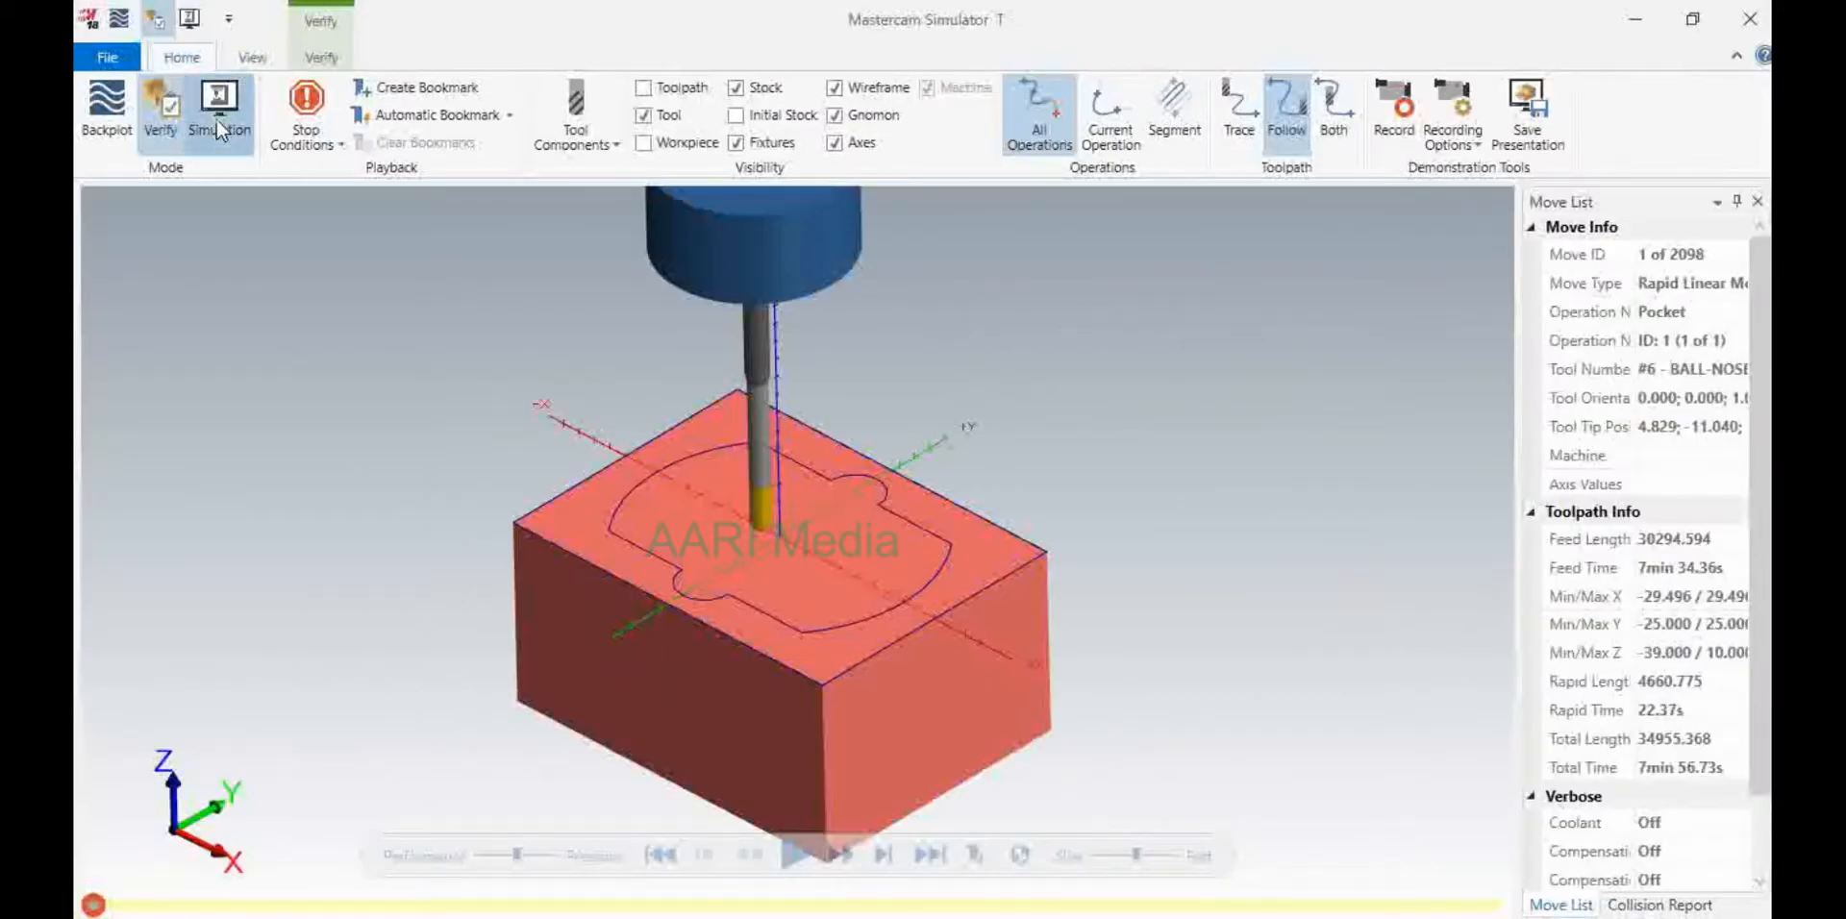
click(217, 119)
click(252, 57)
click(606, 113)
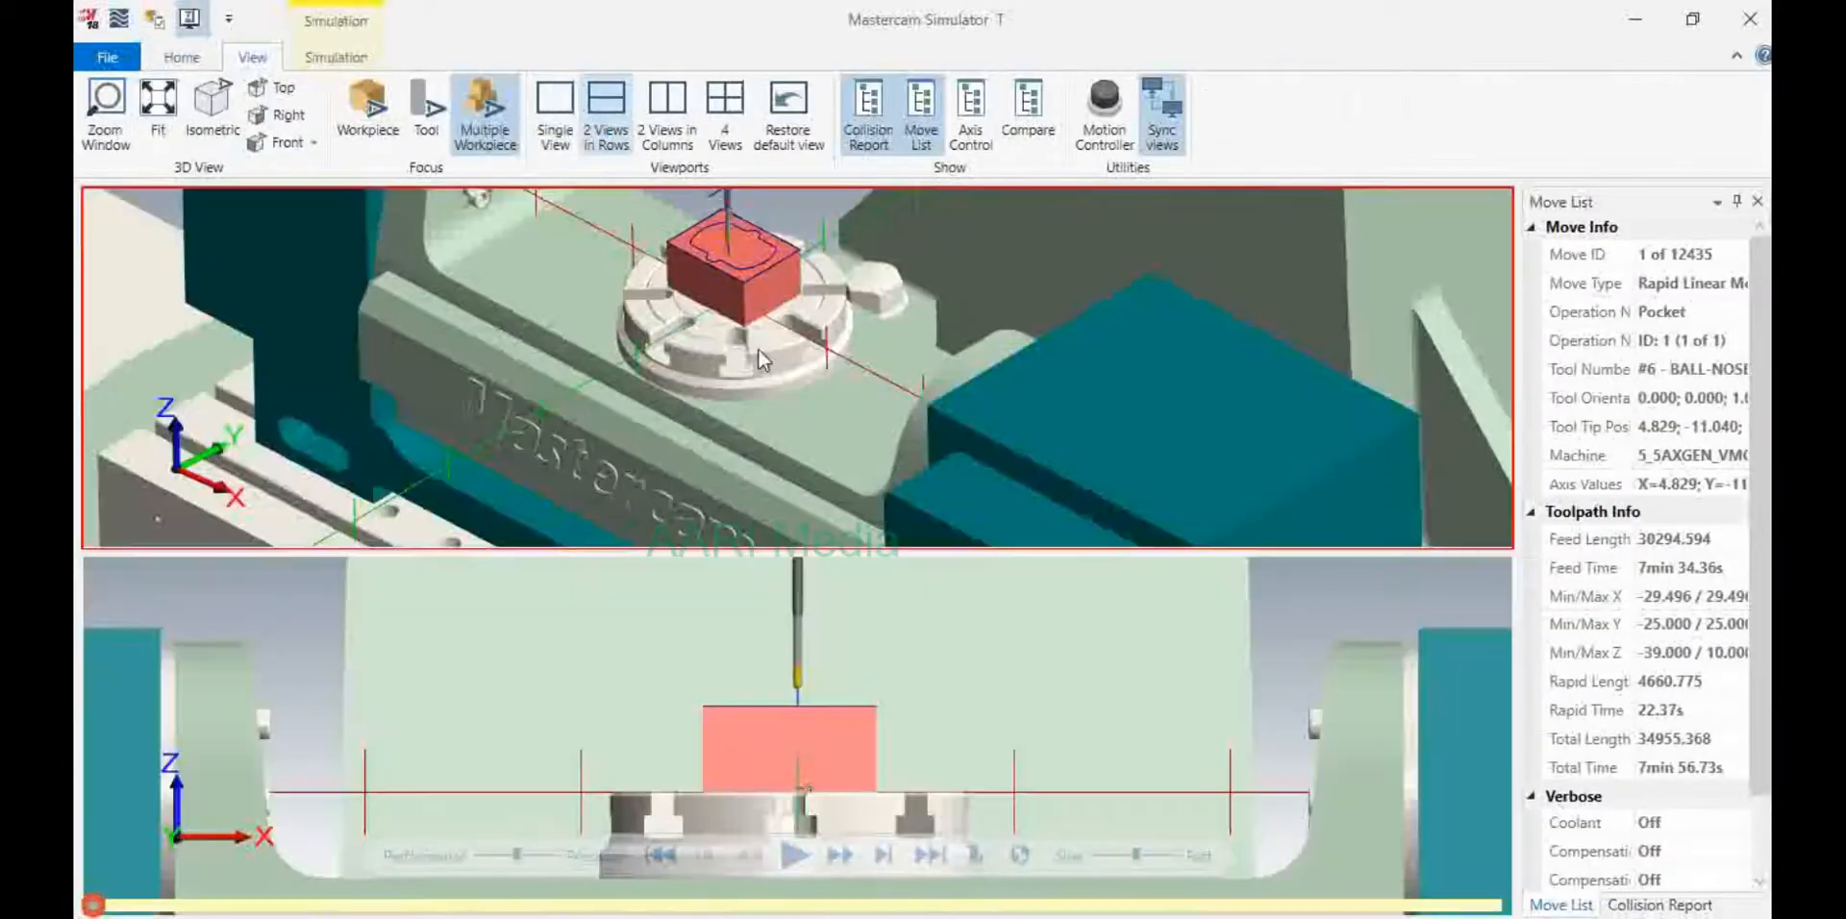
click(666, 135)
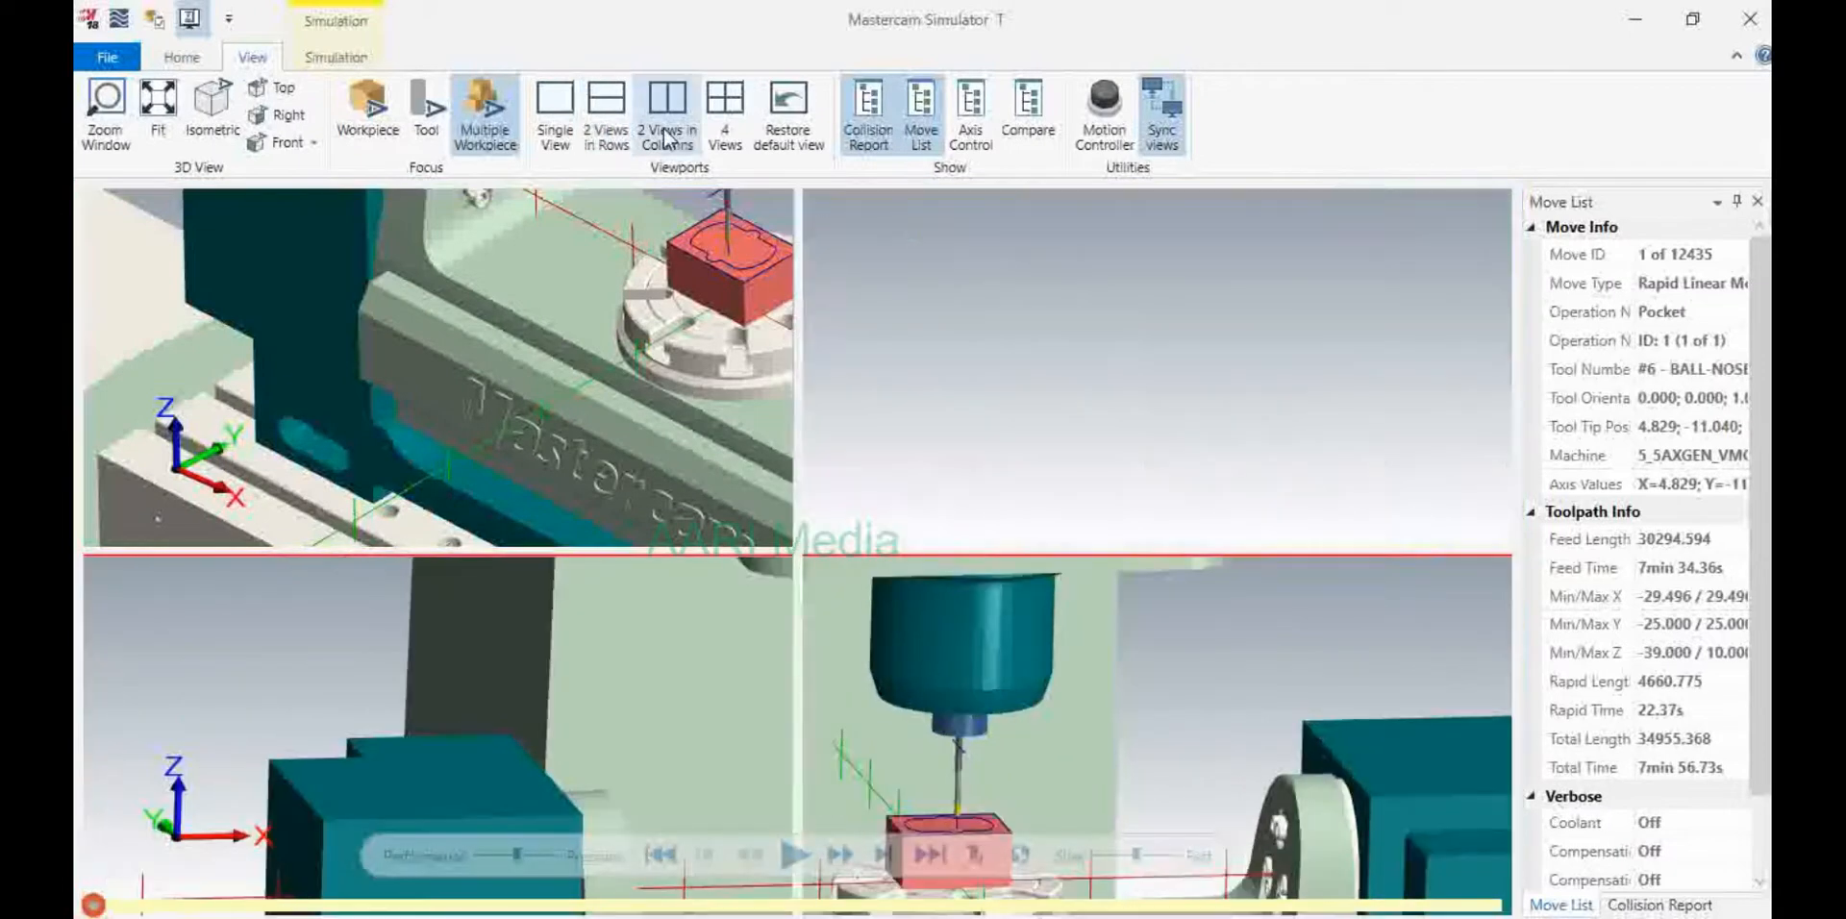
click(725, 115)
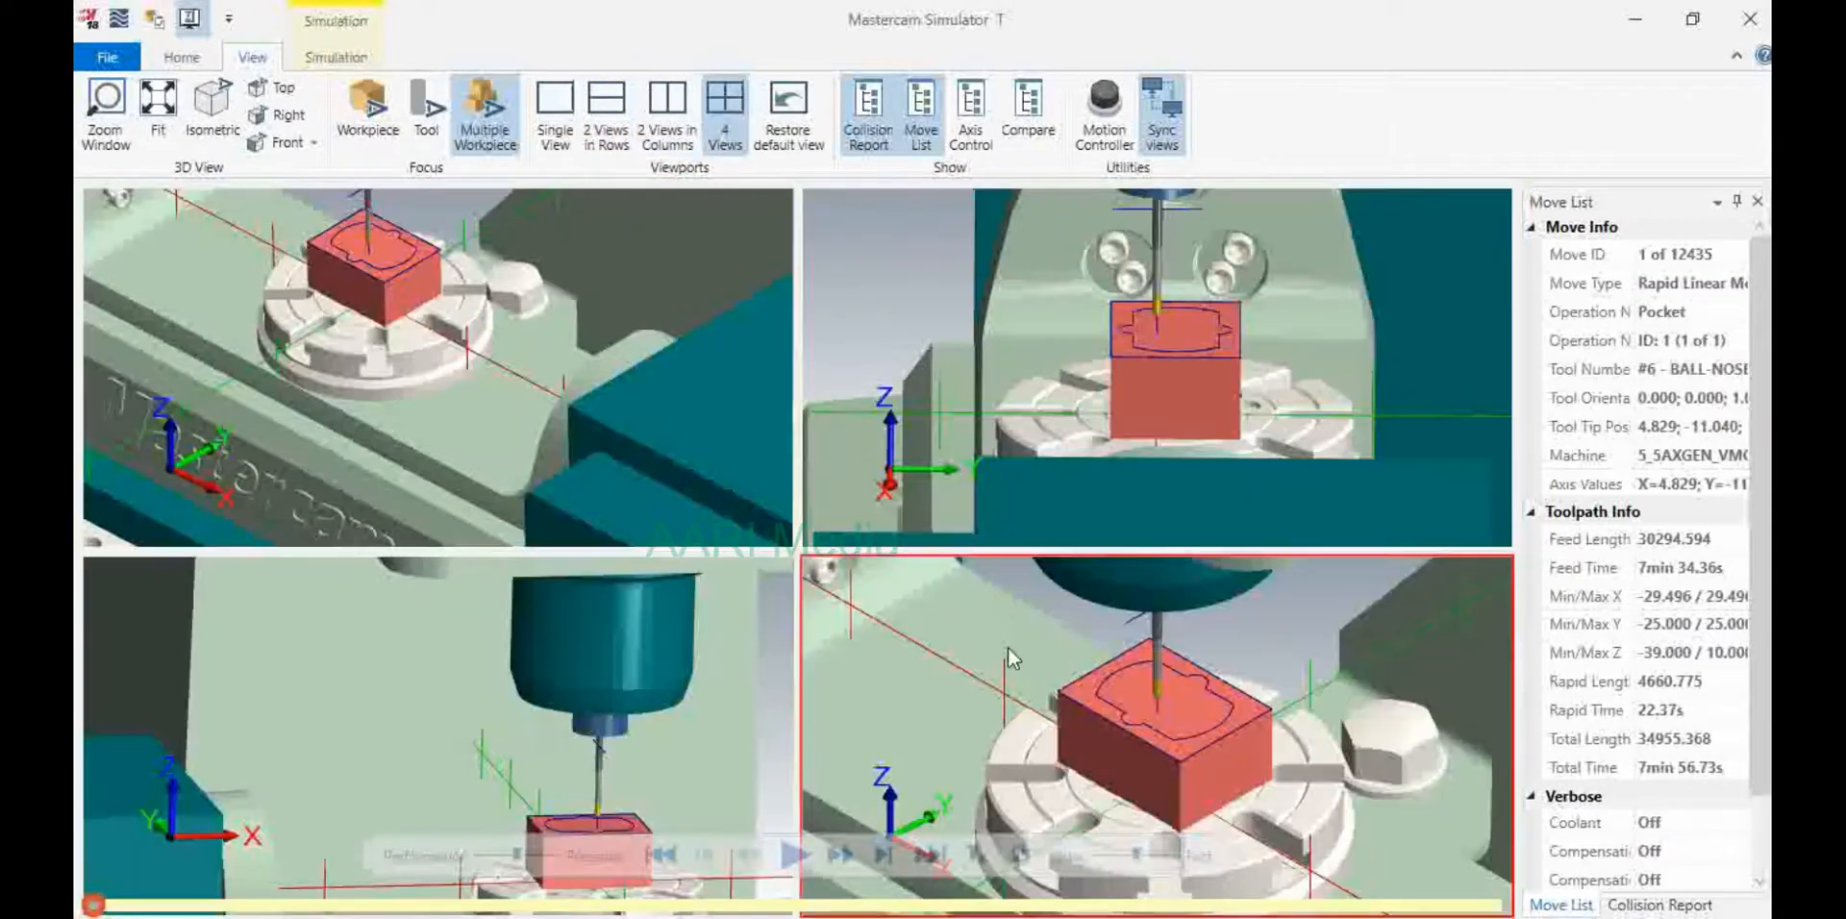
- Run the machine simulation of the pocket operation and raise the playback speed
click(183, 57)
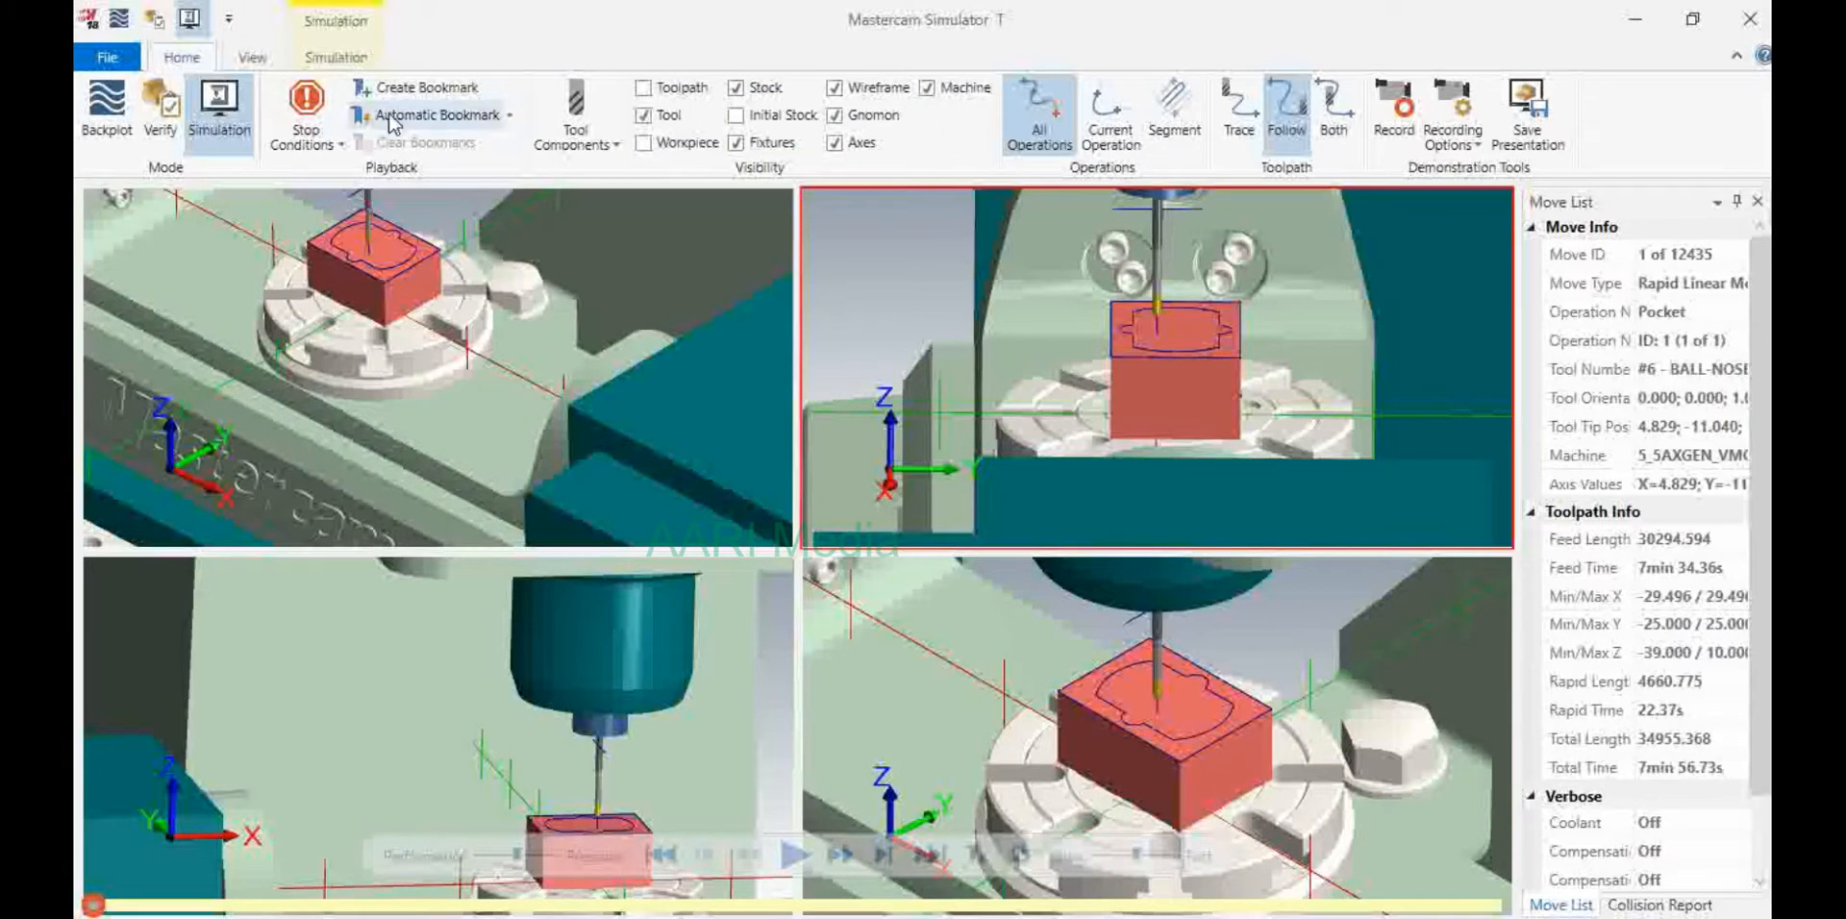
click(792, 856)
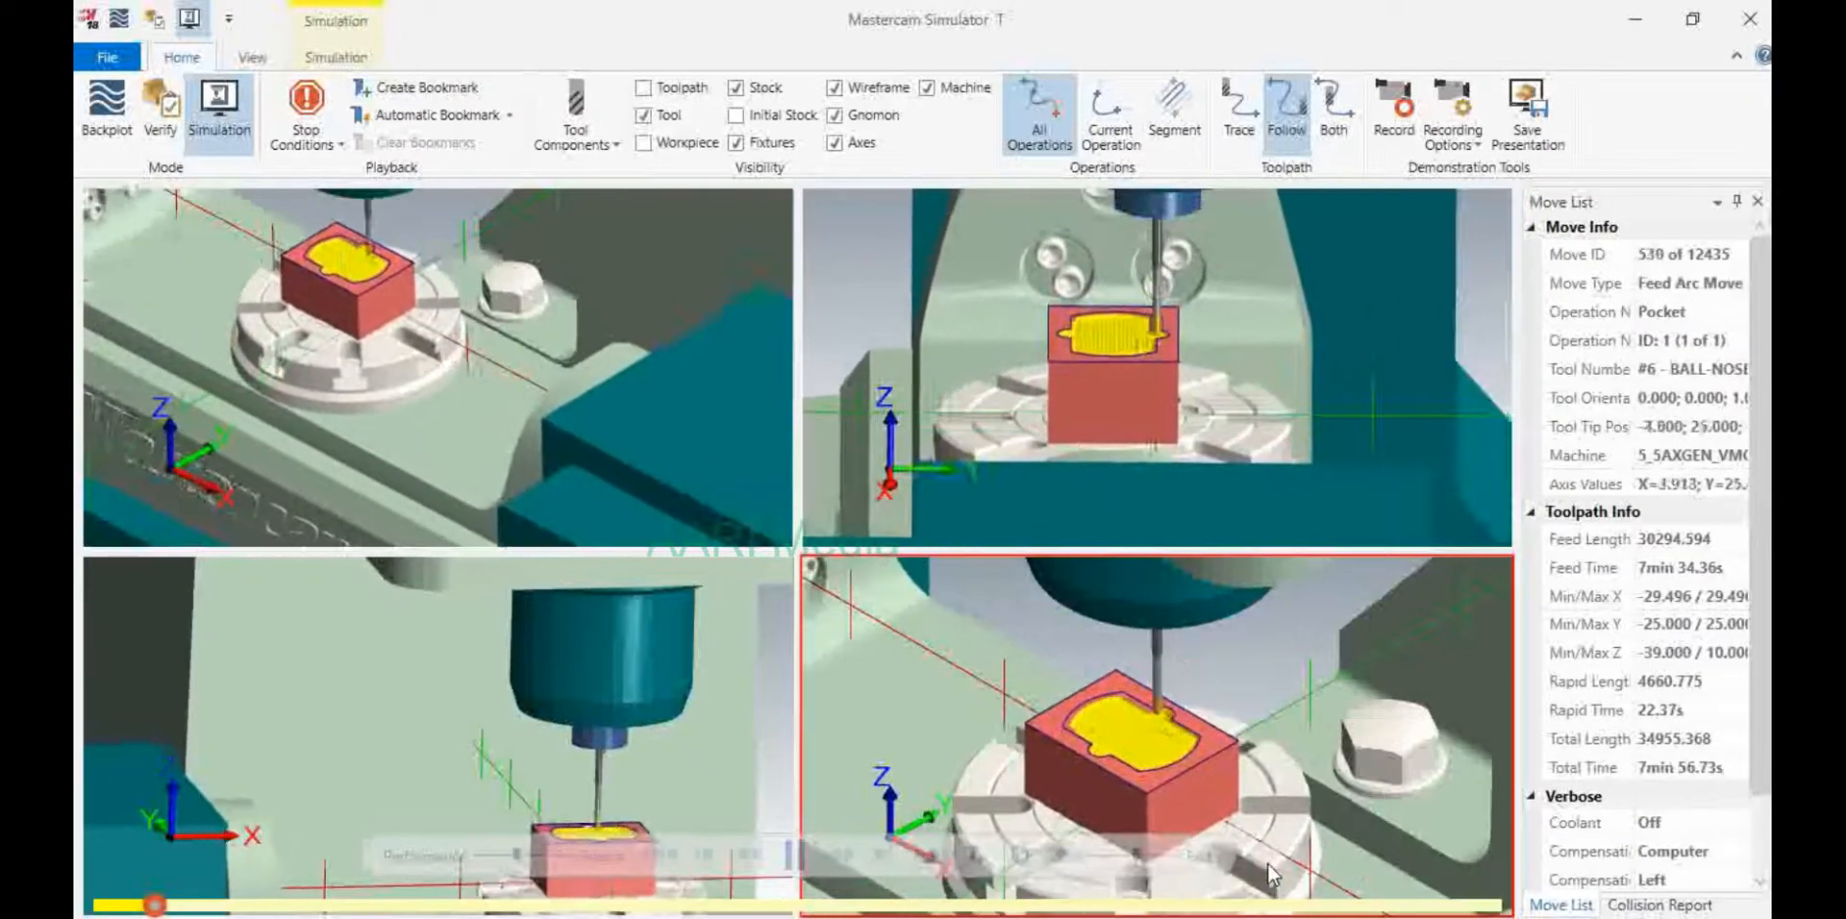
drag(1137, 856, 1174, 858)
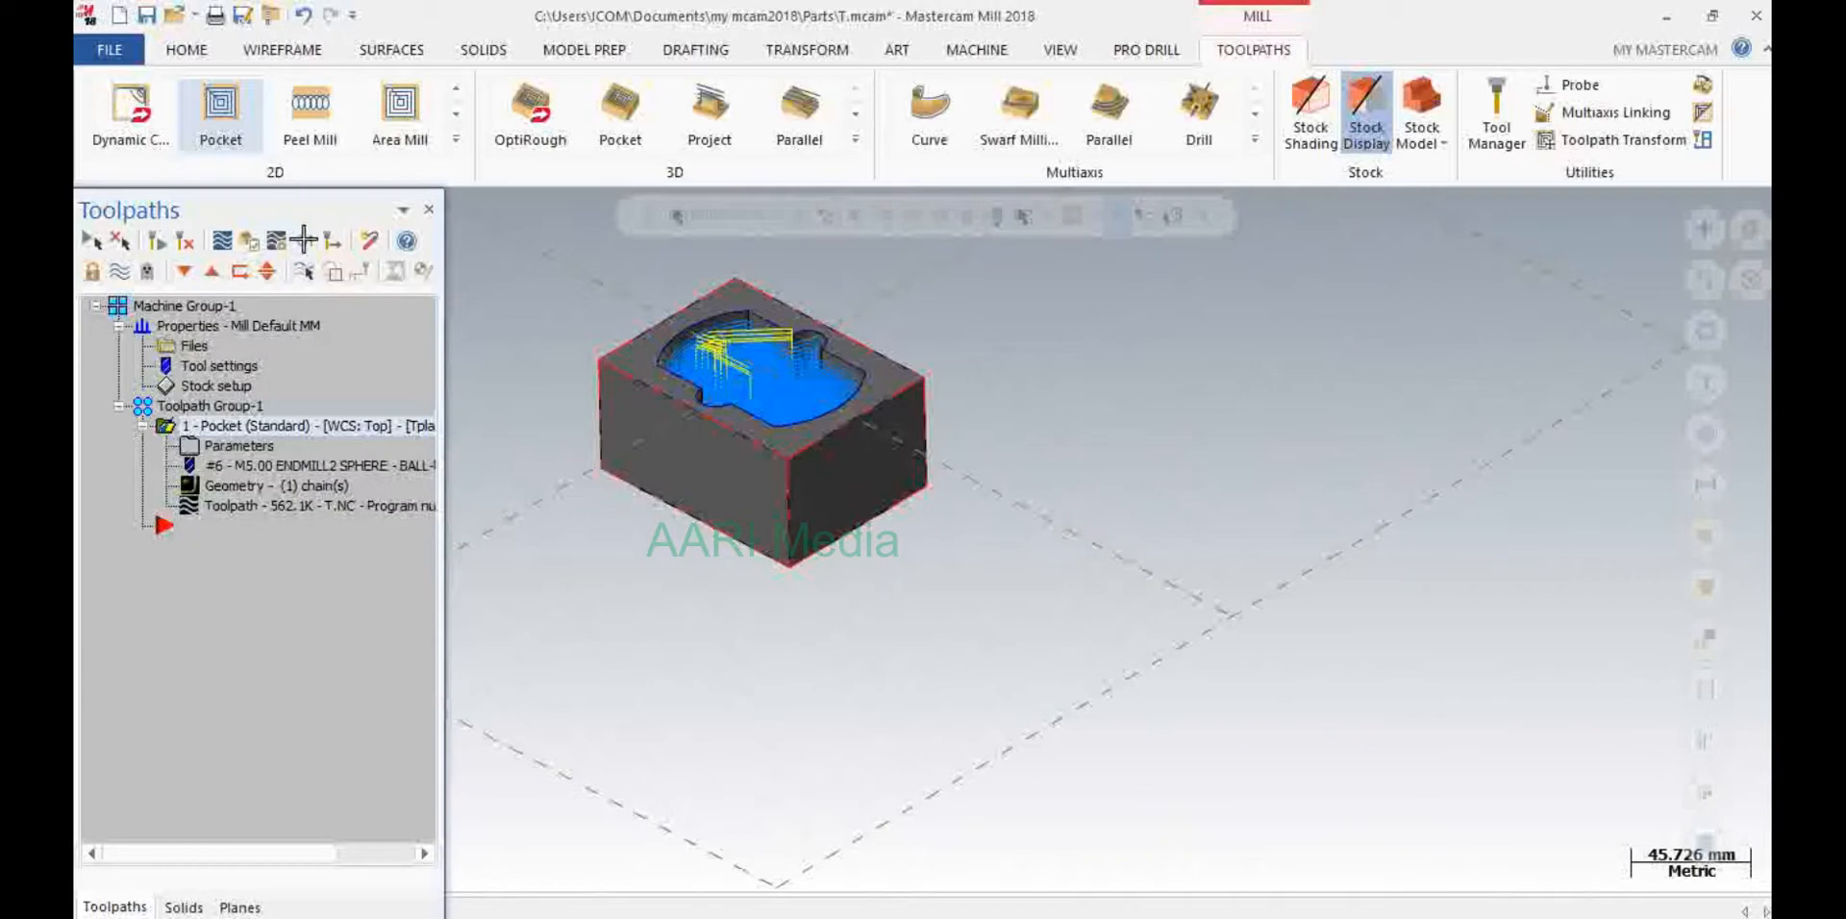
- Post-process the pocket operation and save the NC file as T in the NC folder
click(303, 240)
click(249, 729)
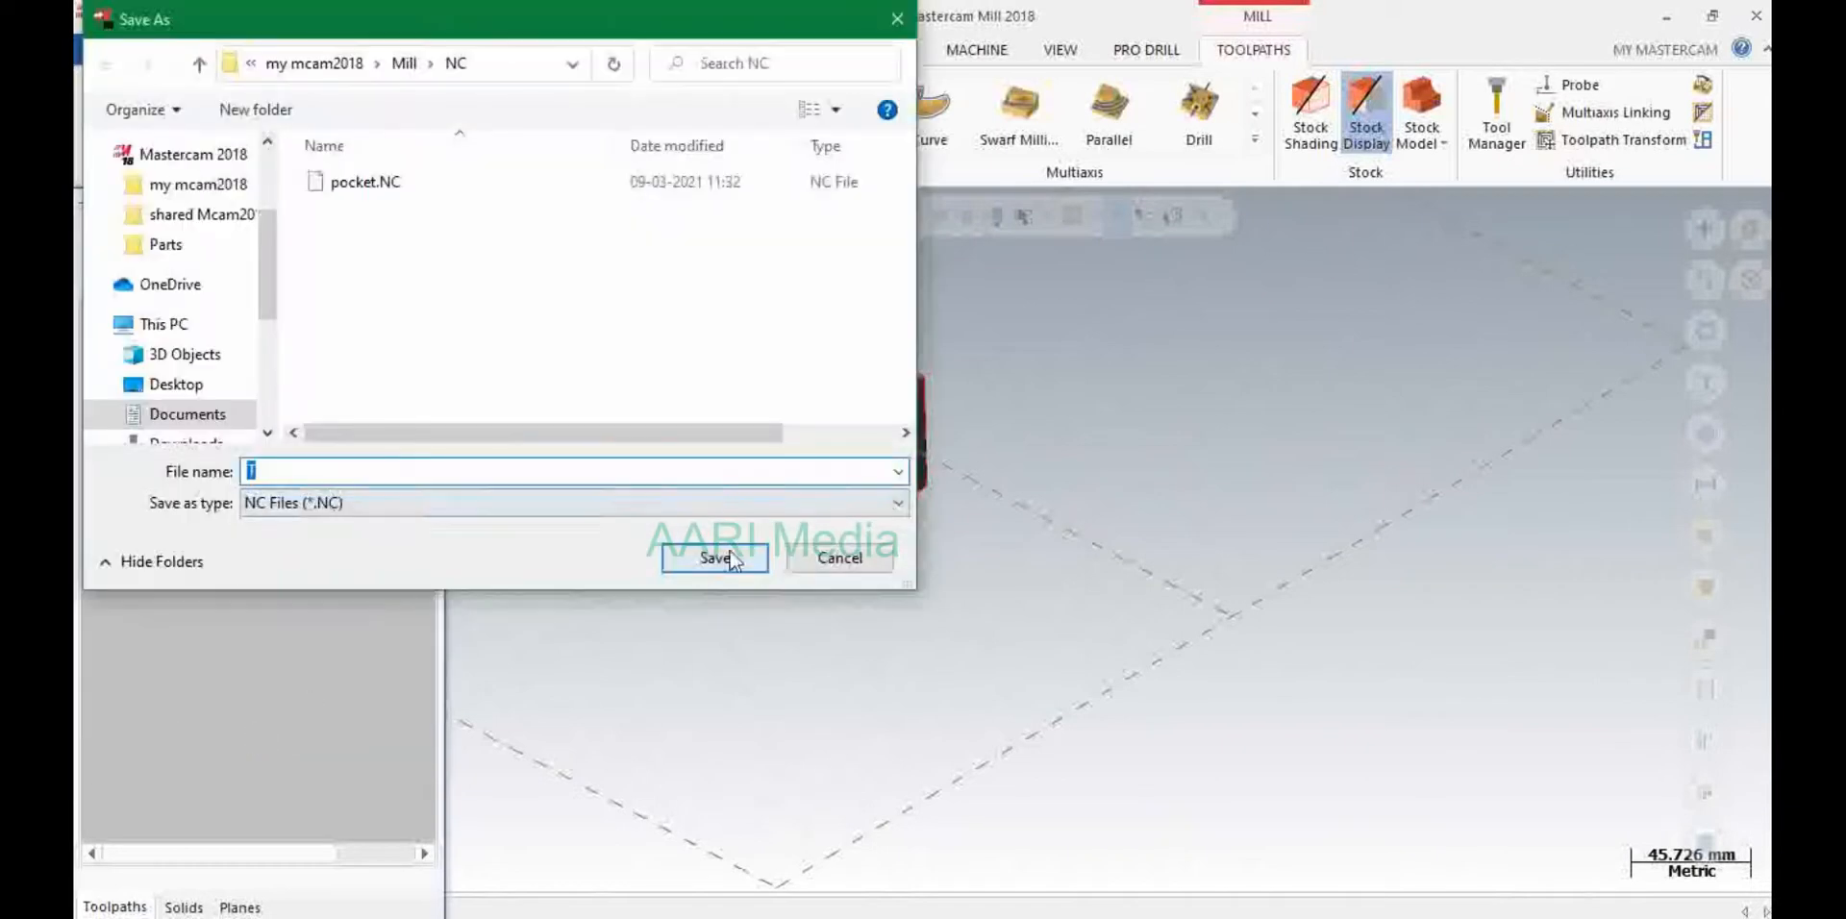
click(766, 552)
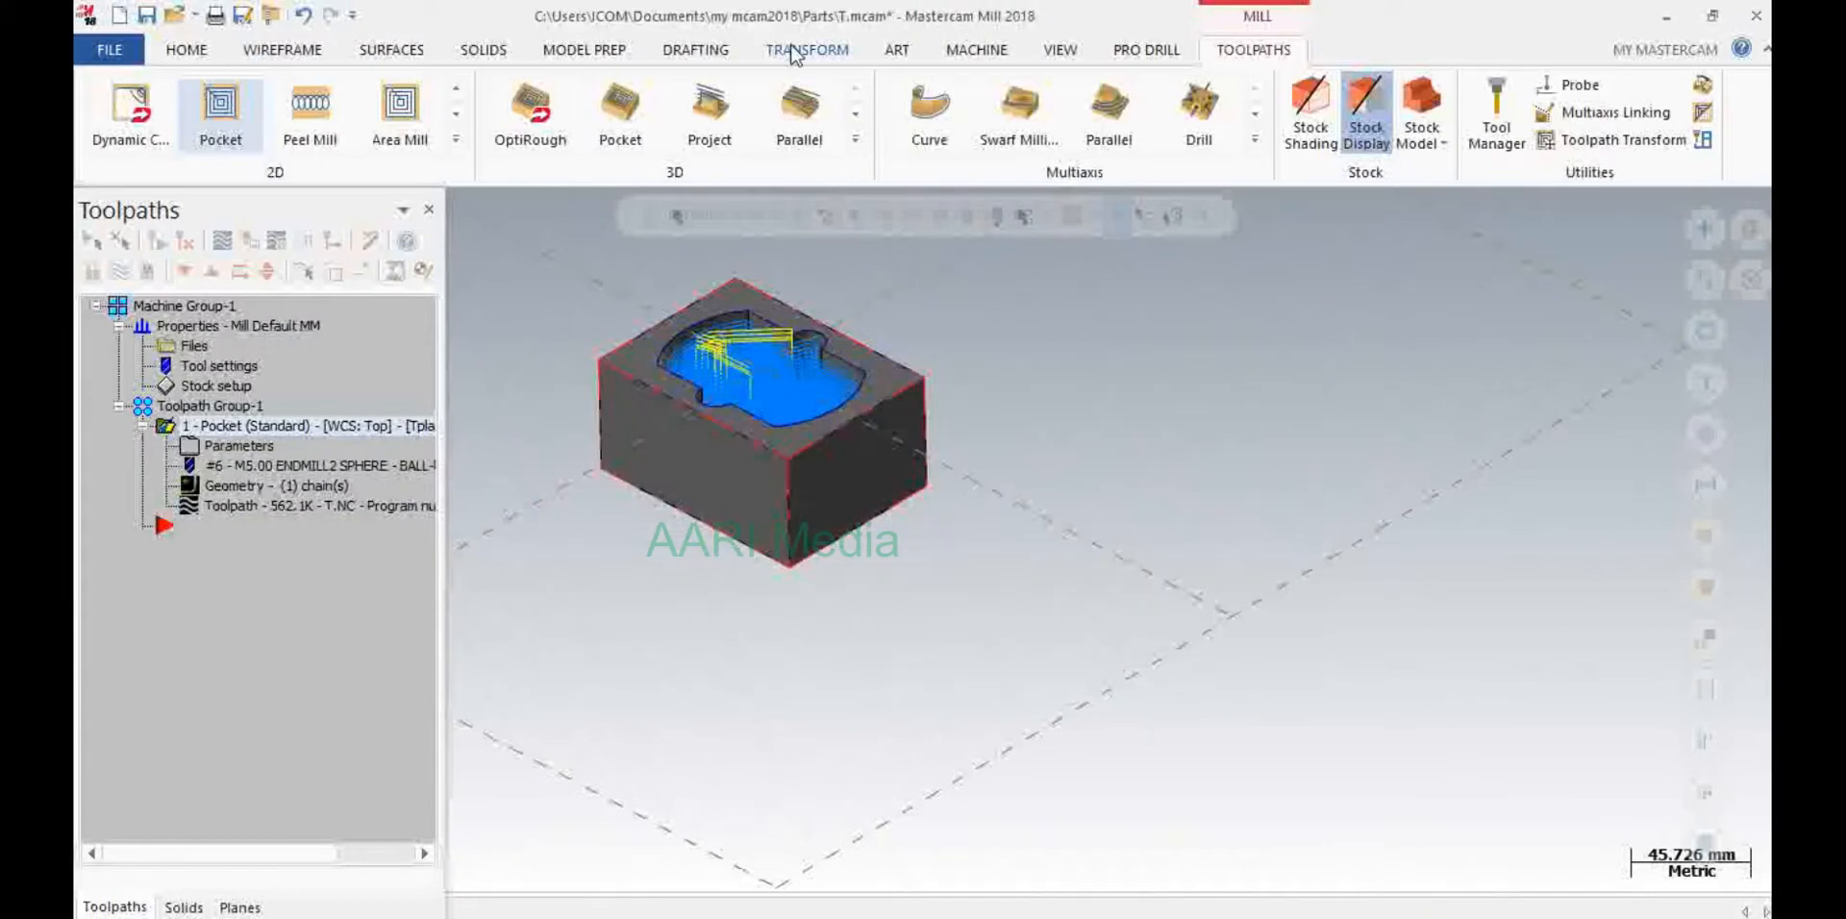
- Look through the posted T.NC program in Code Expert and close the editor
scroll(560, 366, down, 20)
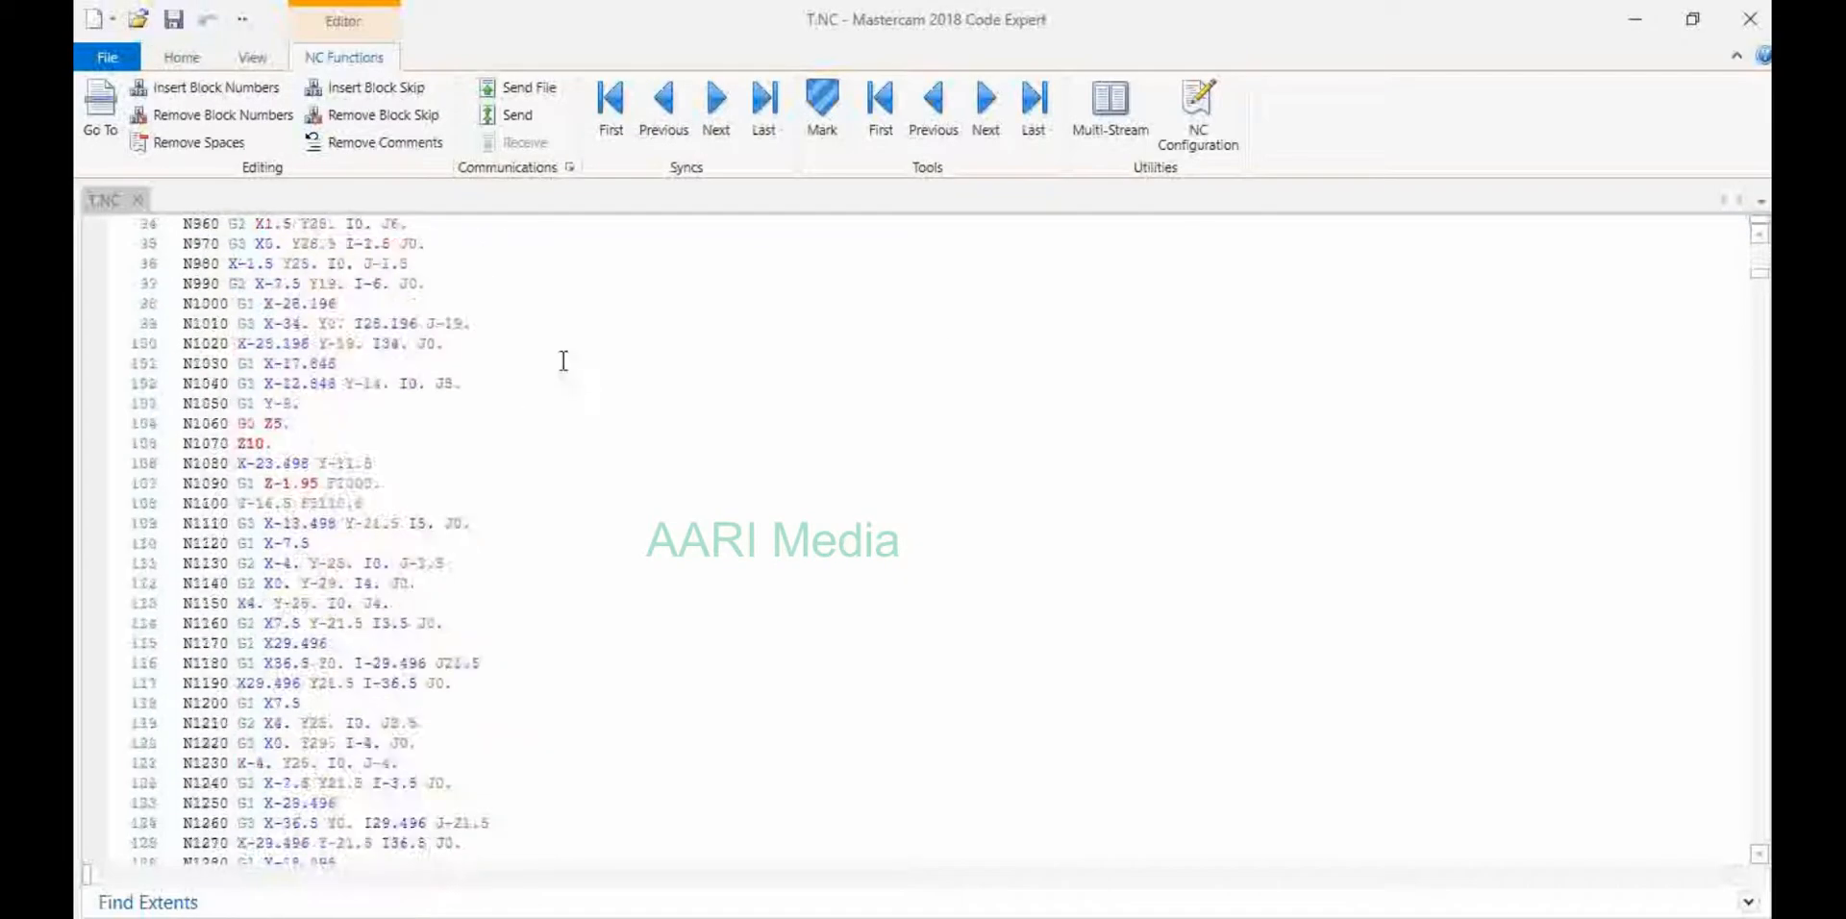
scroll(615, 346, down, 20)
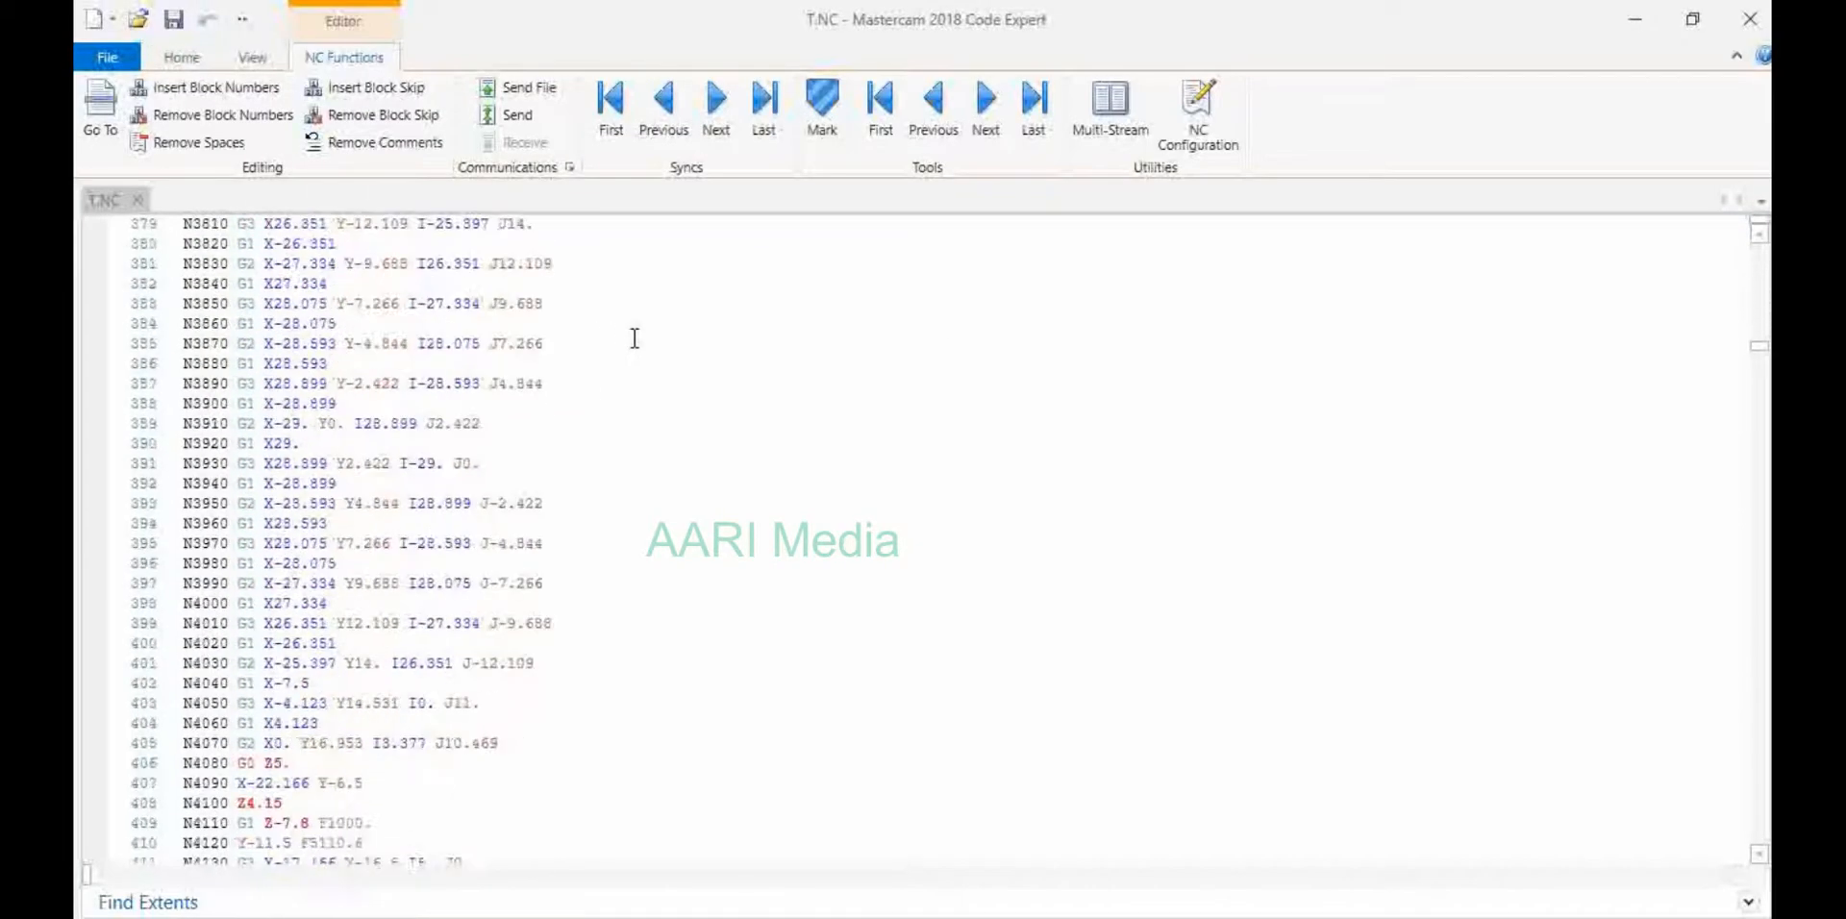
scroll(620, 424, down, 15)
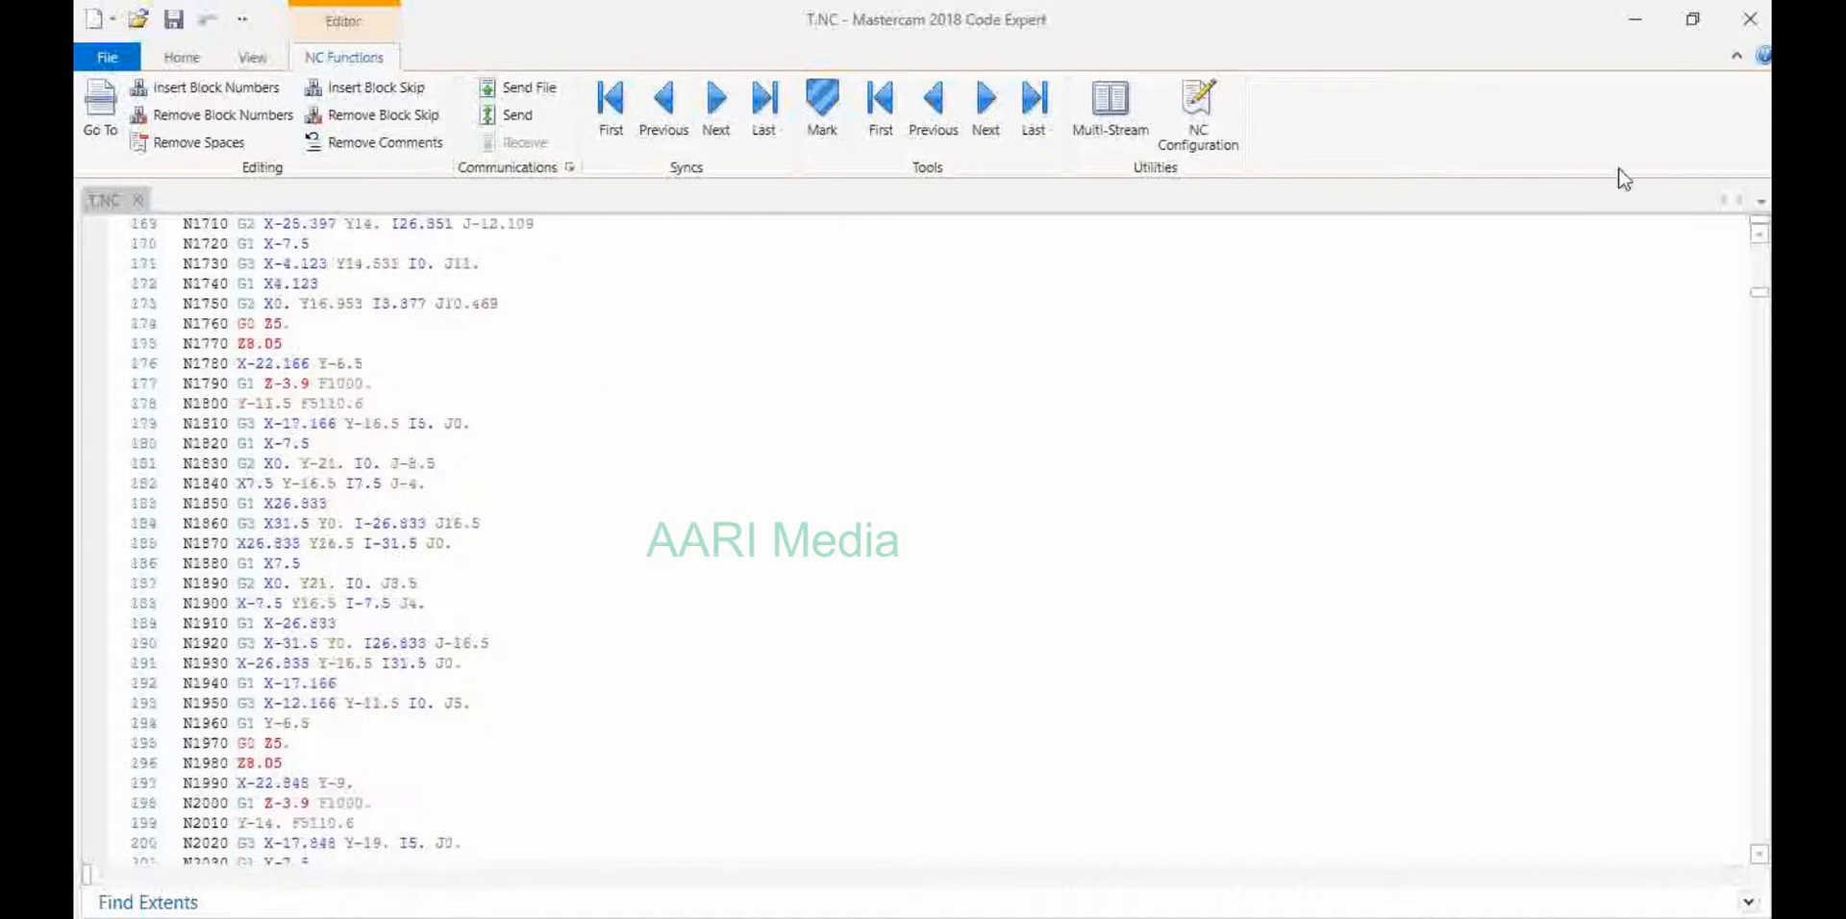
click(1750, 19)
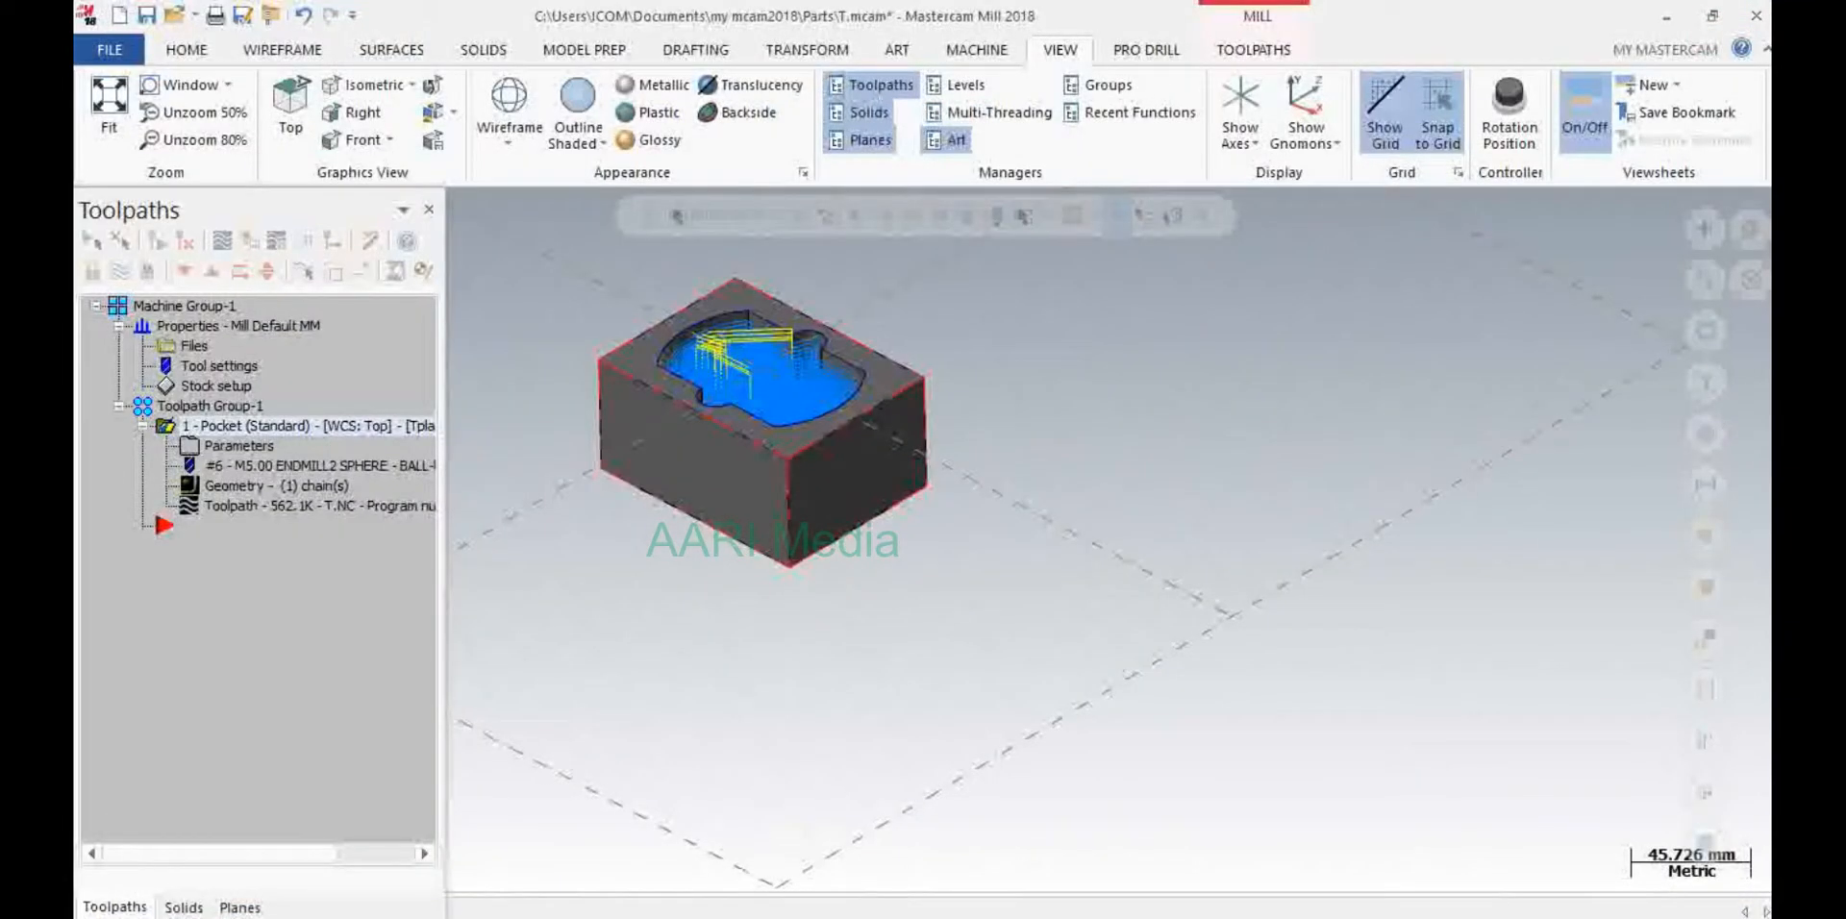